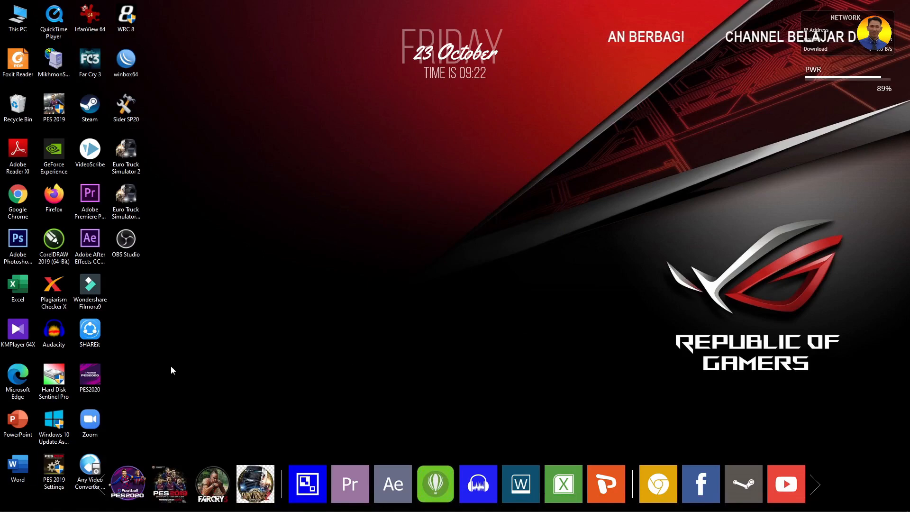
Launch Word, maximize its start window and create a new blank document.
double_click(25, 456)
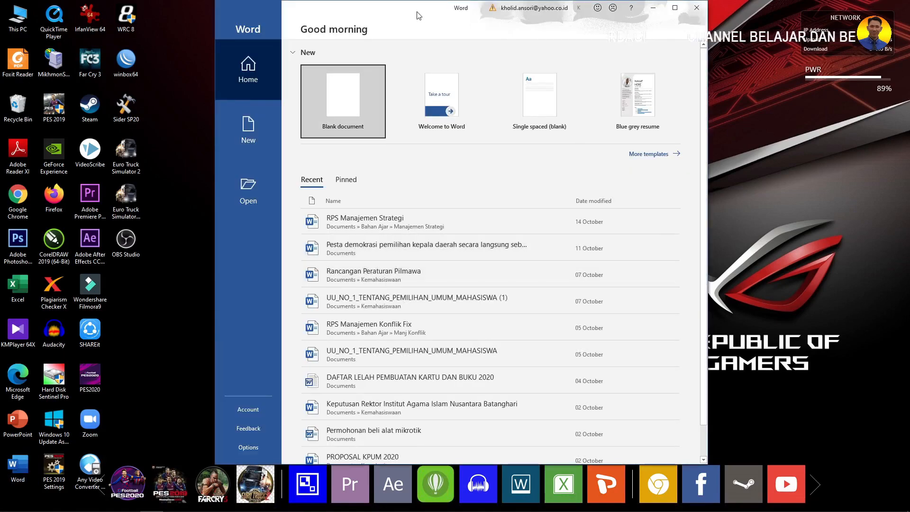
double_click(420, 14)
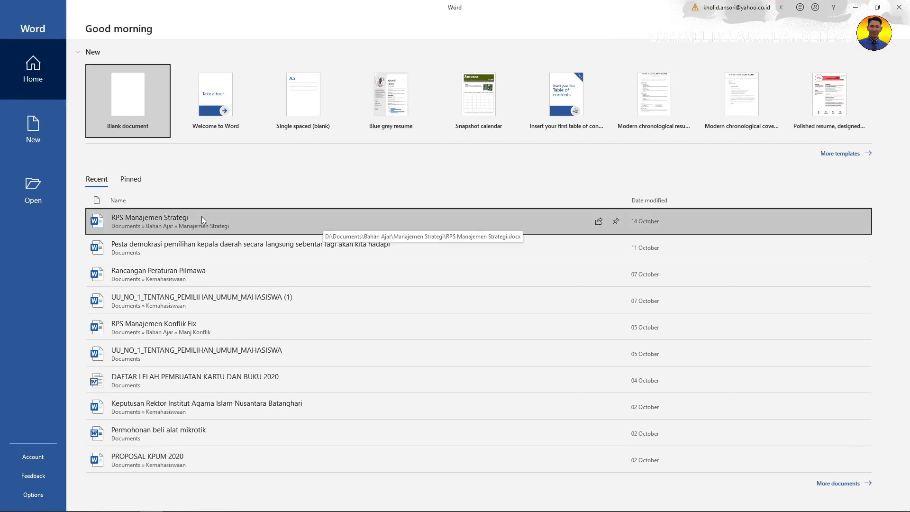
click(142, 102)
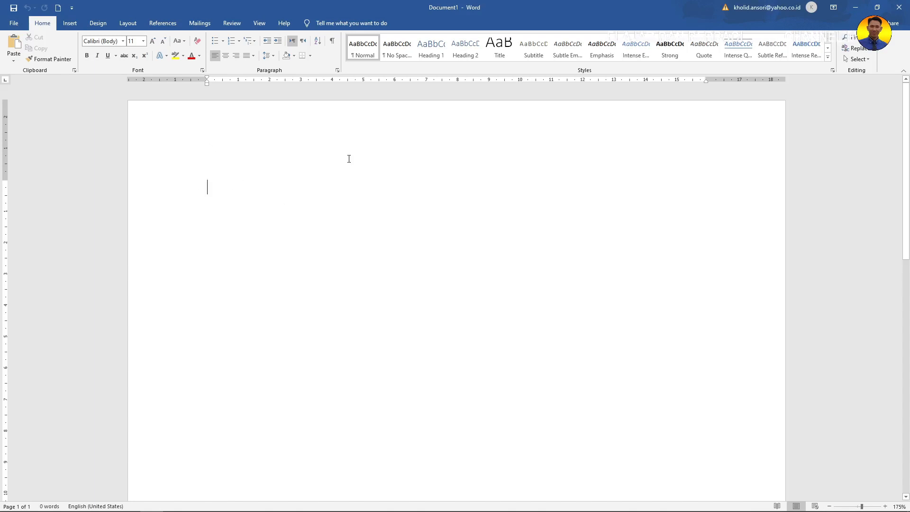
Type 'Hari ini hari jumat tanggal 29 Oktober 2020, saya sedang mengetik…' fixing typos, ending at 'maka saya mohon'.
text(Hari ini hari jumattanggal)
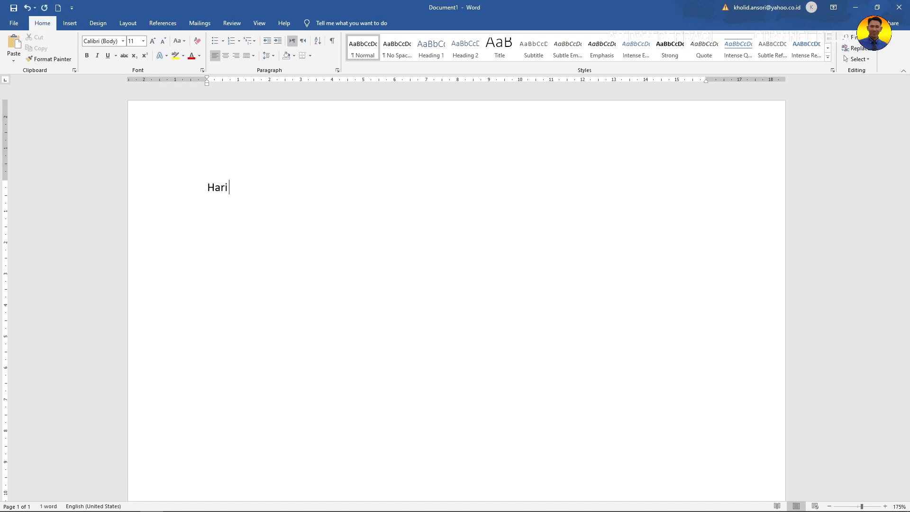
key(BackSpace)
key(BackSpace)
key(BackSpace)
key(BackSpace)
key(BackSpace)
key(BackSpace)
key(BackSpace)
key(BackSpace)
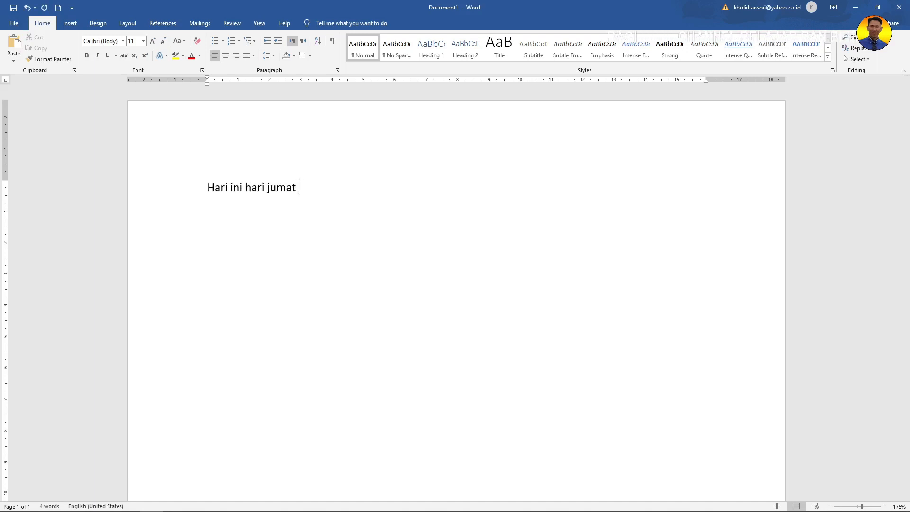
text(tanggal 29 Oktober )
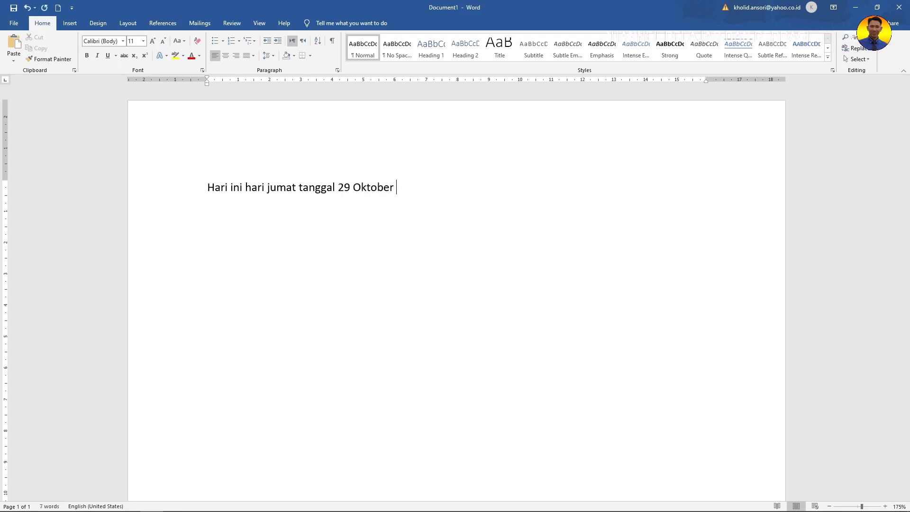
text(2020, saya sedang mengetik dengan sepuluh jari saya. Apabila ada yg)
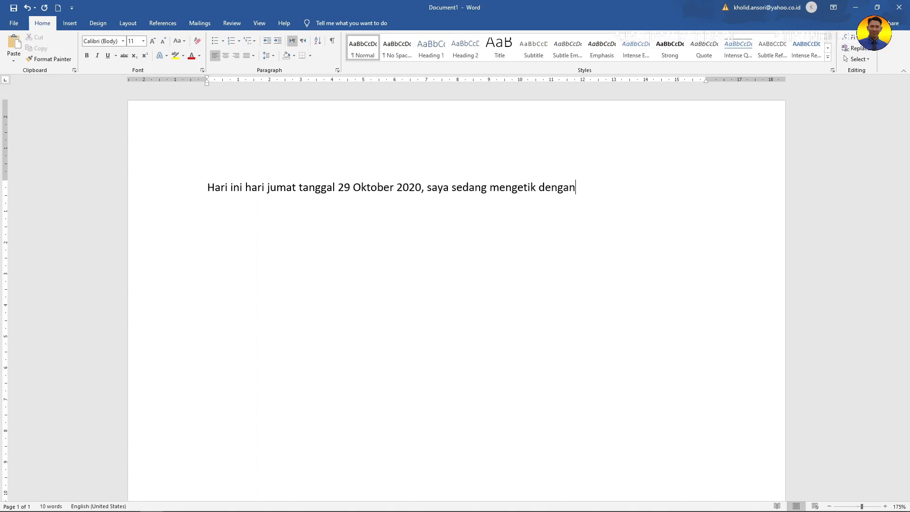
key(BackSpace)
key(BackSpace)
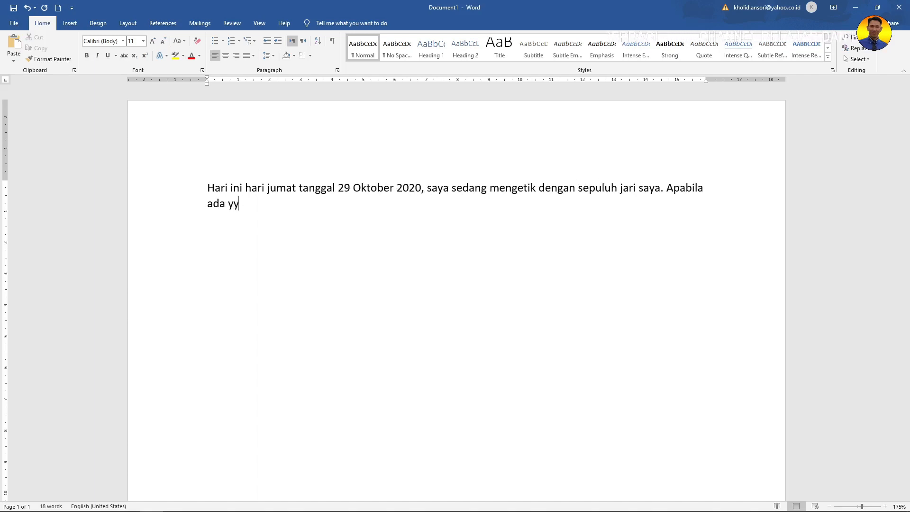
text(ang ter)
key(BackSpace)
key(BackSpace)
key(BackSpace)
key(BackSpace)
key(BackSpace)
key(BackSpace)
key(BackSpace)
key(BackSpace)
text(yangterlw)
key(BackSpace)
key(BackSpace)
key(BackSpace)
key(BackSpace)
key(BackSpace)
text(terlewat maka saya mohon maaf.)
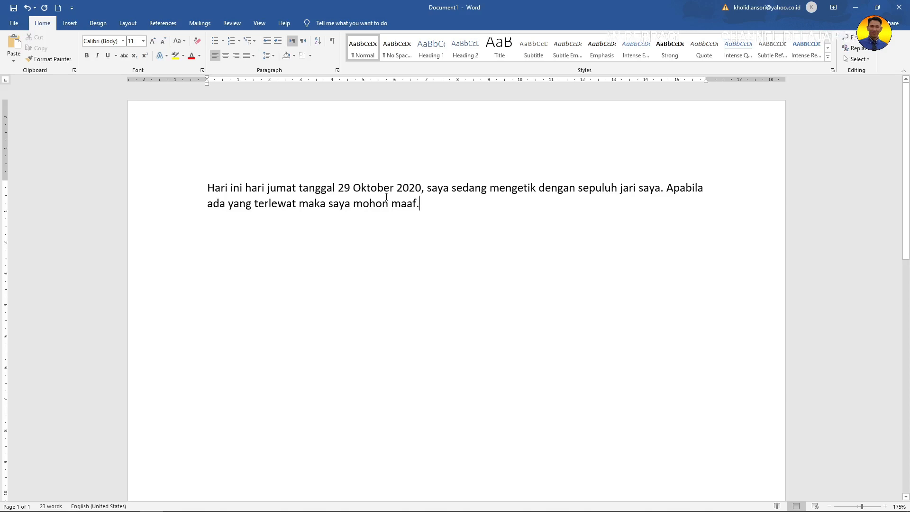
key(BackSpace)
key(BackSpace)
key(BackSpace)
key(BackSpace)
key(BackSpace)
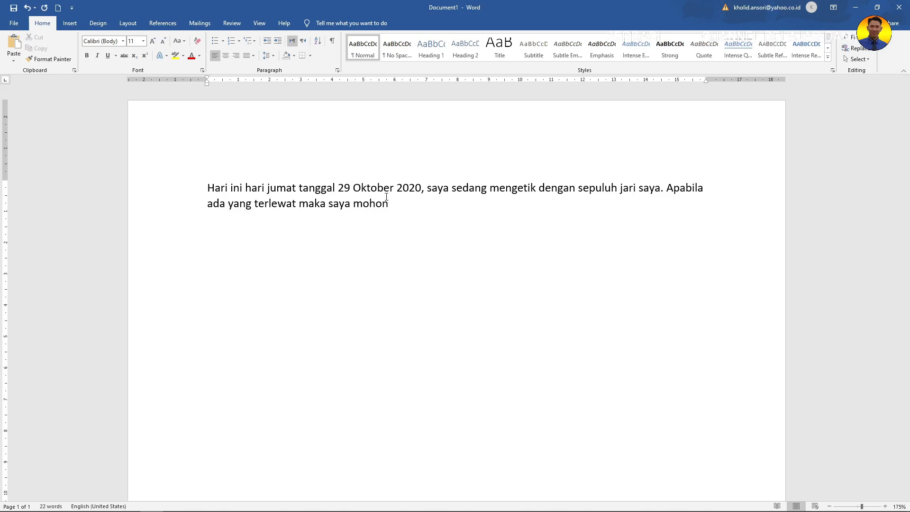
End the paragraph with 'maaf' without a full stop, then select and deselect part of the text.
text(maaf)
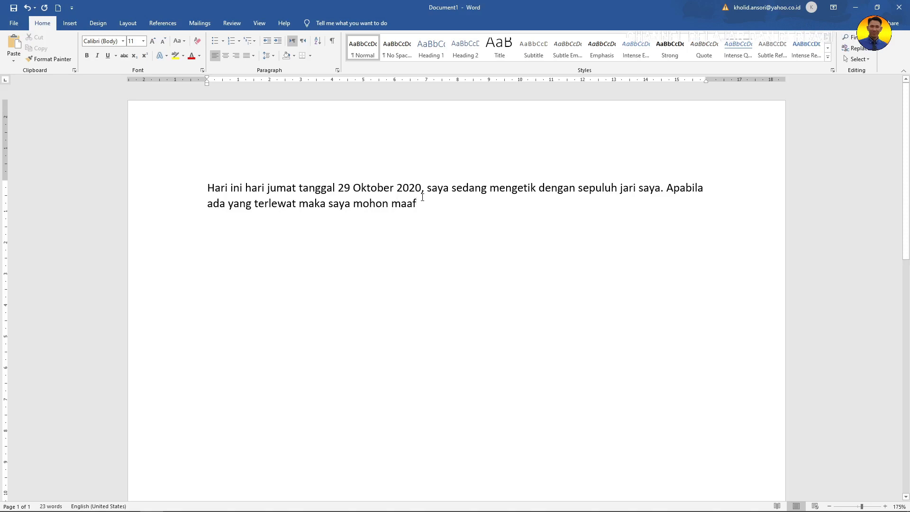
key(BackSpace)
key(BackSpace)
key(BackSpace)
key(BackSpace)
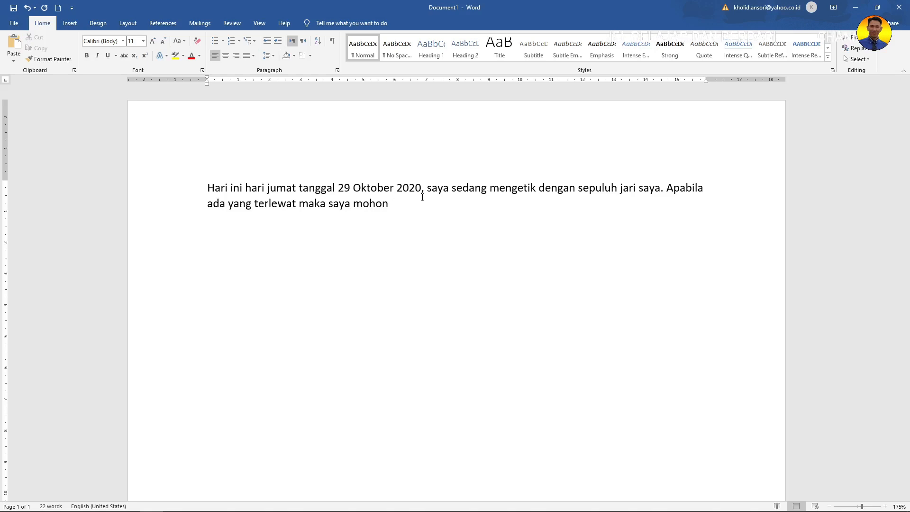
text(maaf)
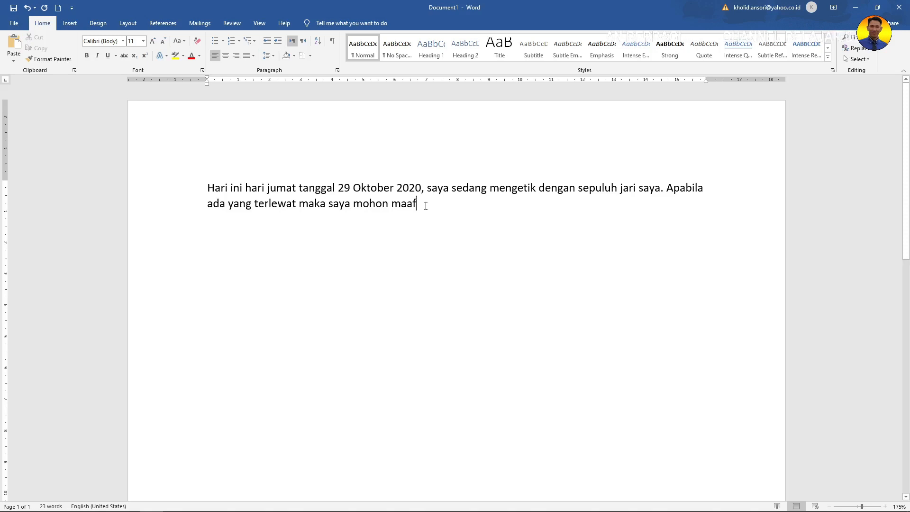
drag(426, 206, 539, 188)
click(461, 211)
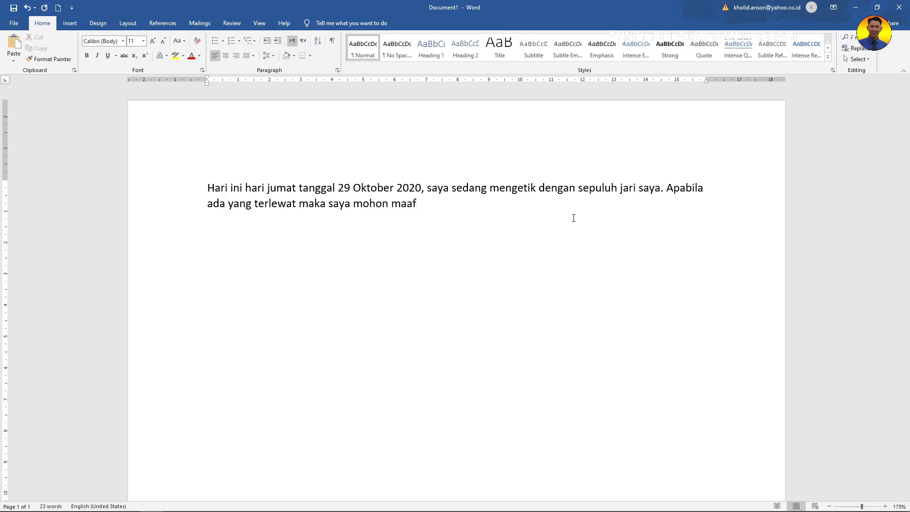
Delete 'saya' after '2020,' so the sentence reads '2020, sedang mengetik dengan sepuluh jari saya'.
key(BackSpace)
key(Delete)
key(Delete)
key(Delete)
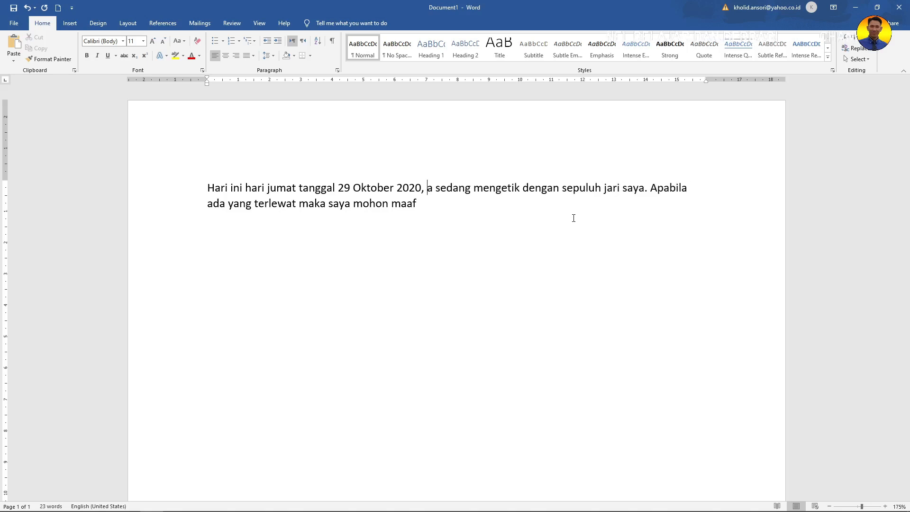
text(saya)
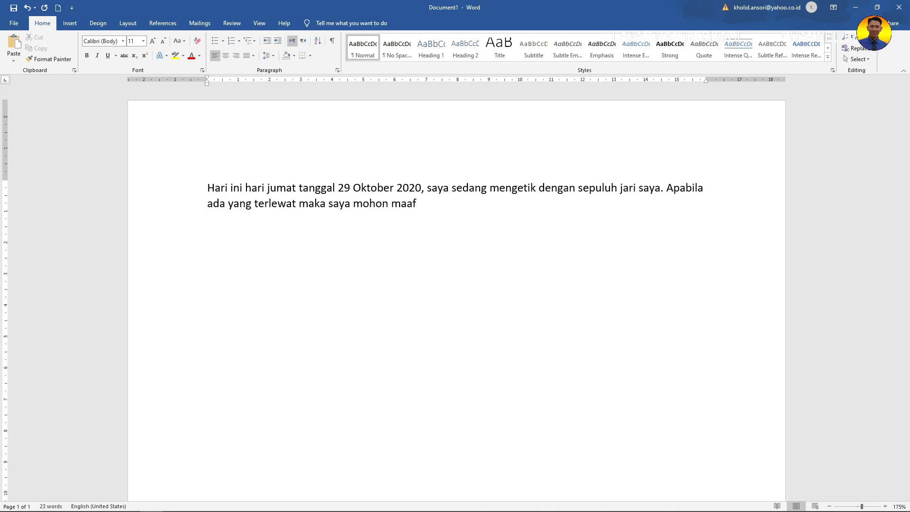
key(BackSpace)
key(BackSpace)
key(BackSpace)
key(BackSpace)
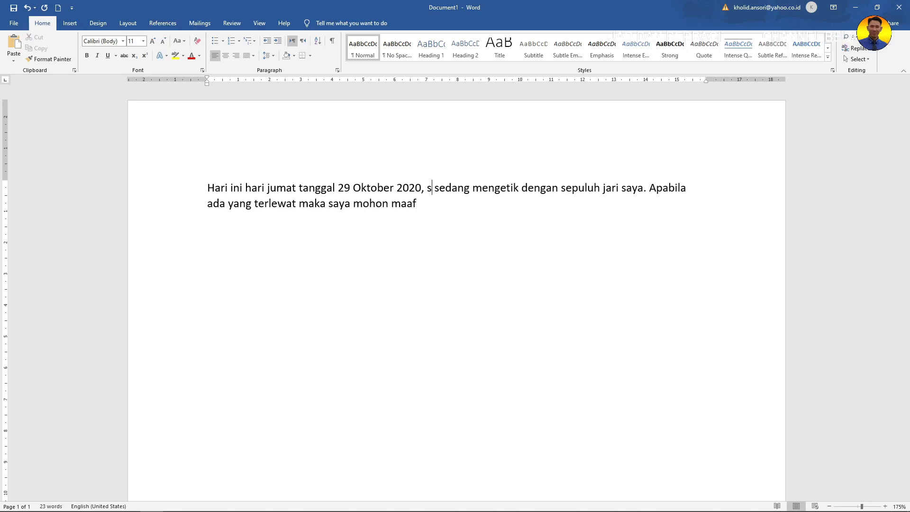
text(saya)
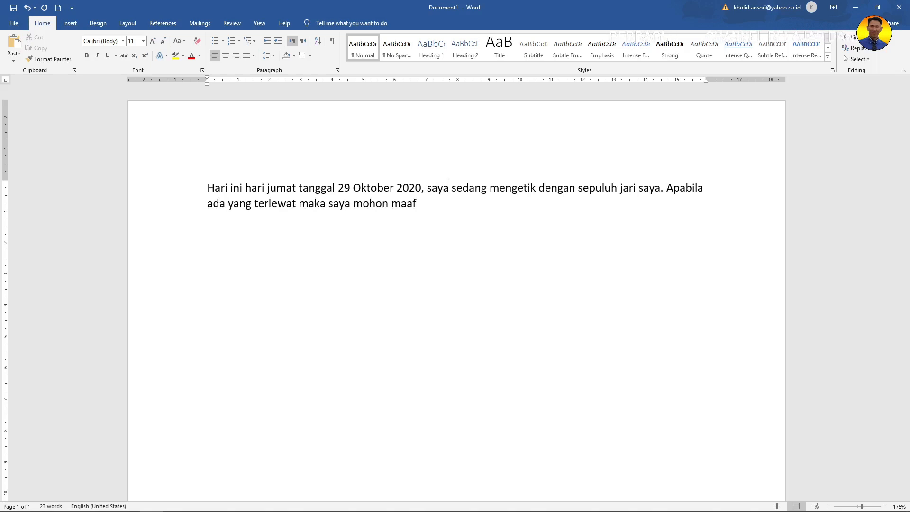
key(Delete)
key(Delete)
key(Delete)
key(Delete)
key(Delete)
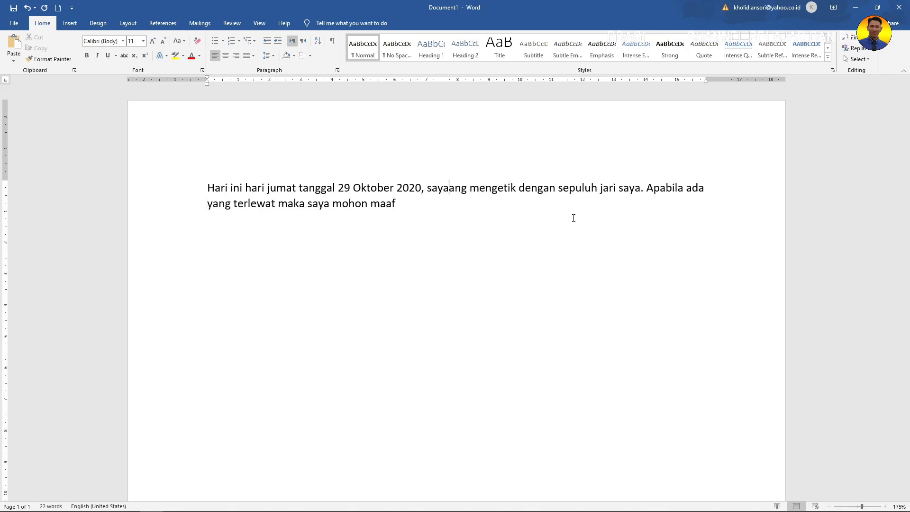
key(ctrl+z)
key(ctrl+z)
key(ctrl+z)
key(ctrl+z)
key(ctrl+z)
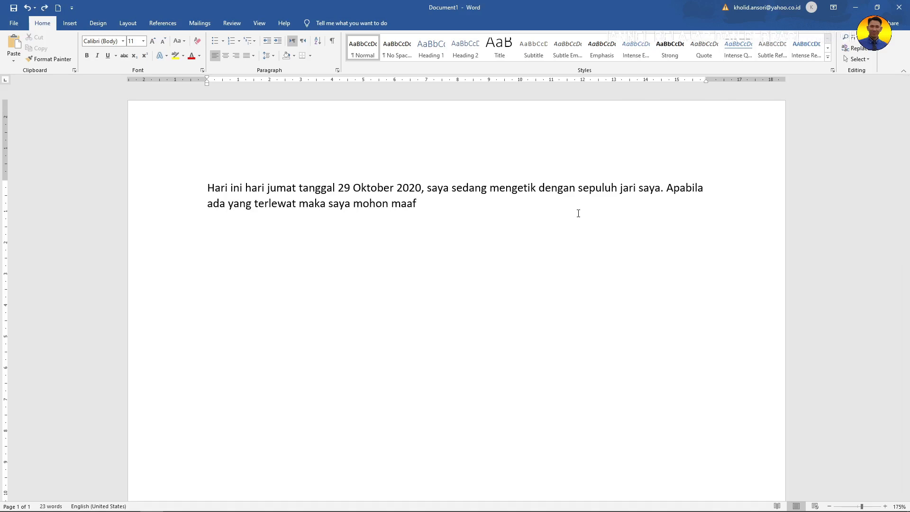
key(BackSpace)
key(BackSpace)
key(BackSpace)
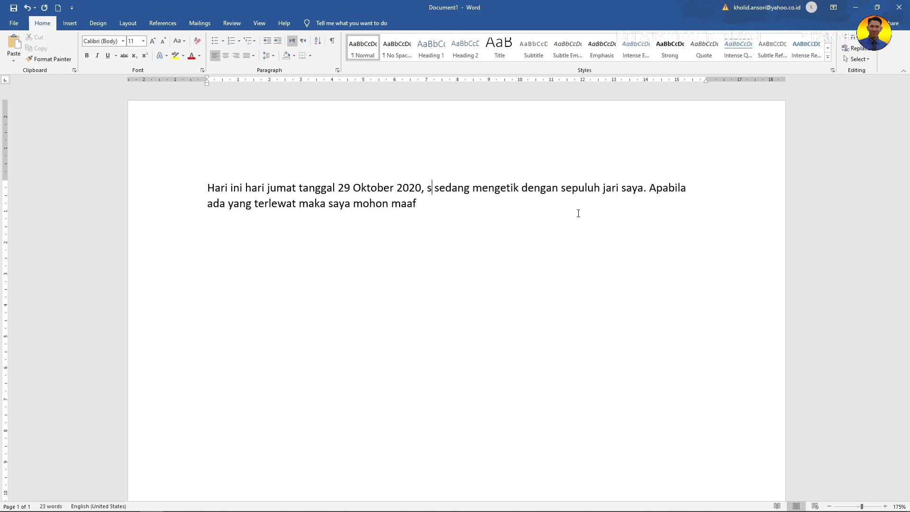
text(aya)
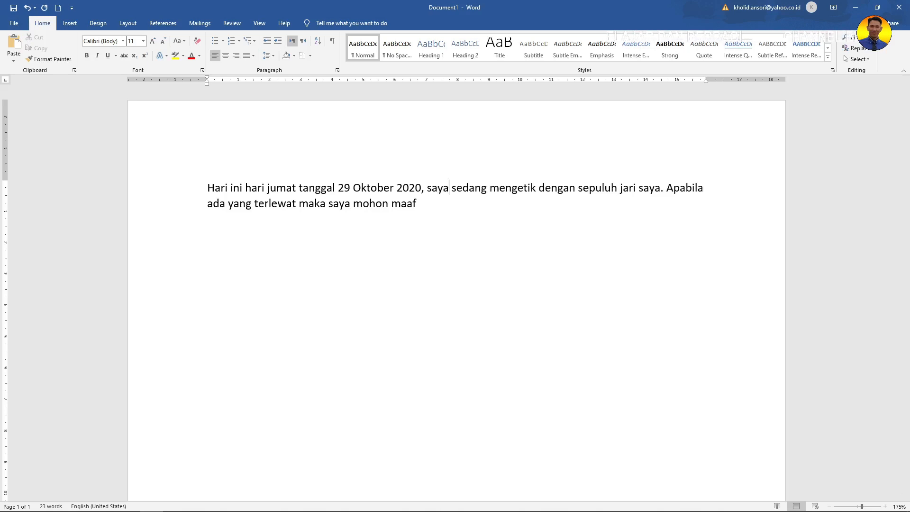
key(BackSpace)
key(BackSpace)
key(BackSpace)
key(BackSpace)
key(BackSpace)
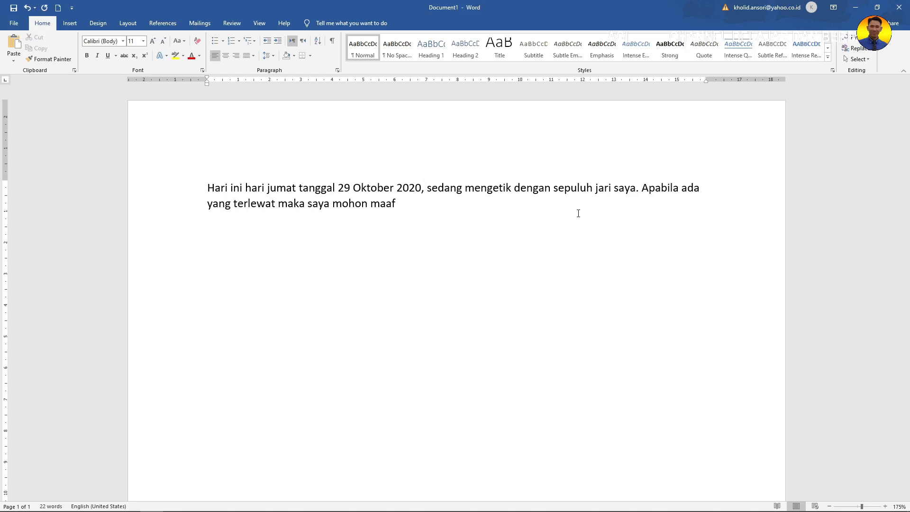
Delete the word 'sedang' after '2020,' and add a full stop after 'maaf'.
key(Delete)
key(Delete)
key(Delete)
key(Delete)
key(Delete)
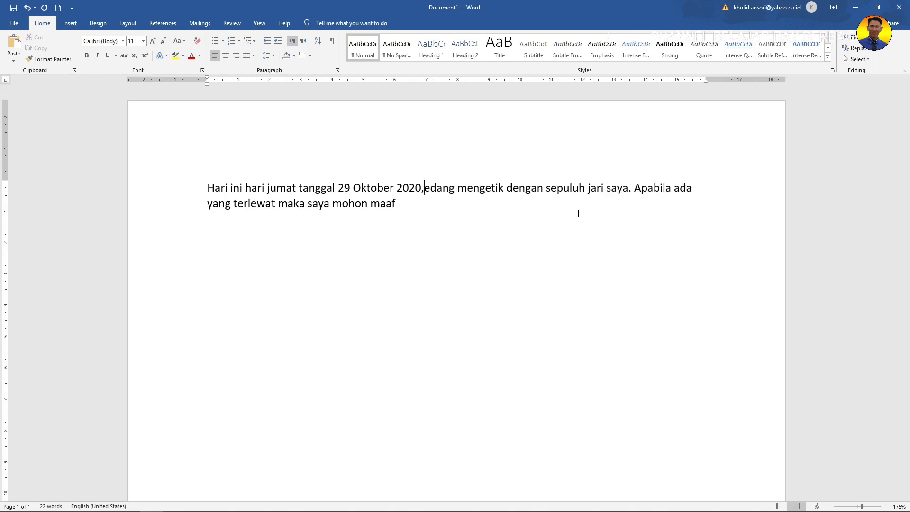
key(ctrl+z)
key(ctrl+z)
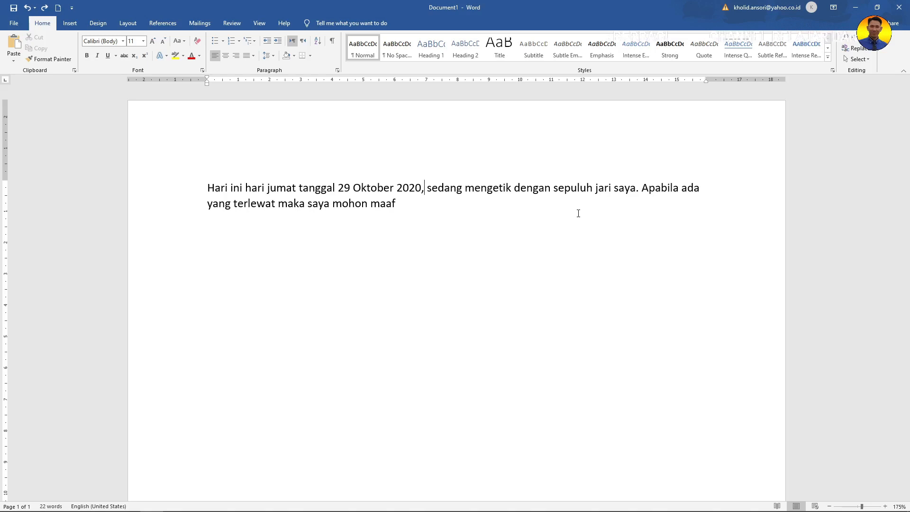
key(ctrl+Delete)
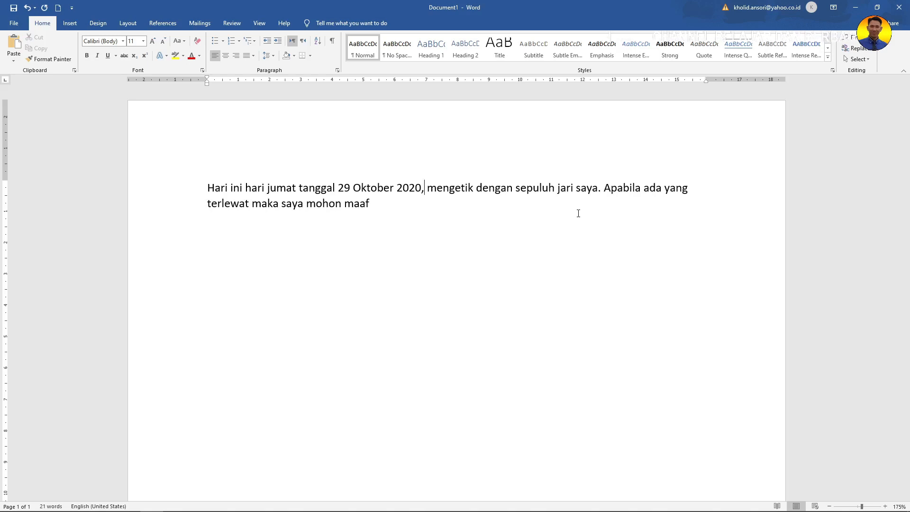
click(373, 205)
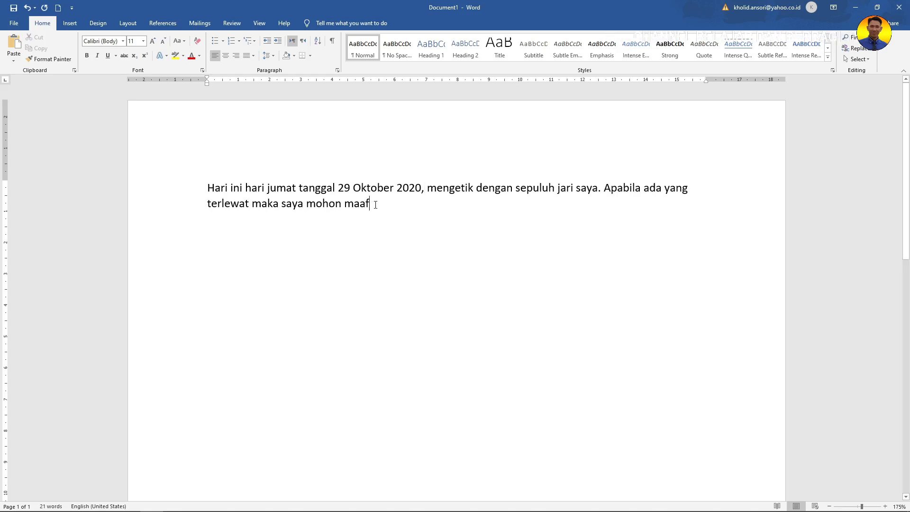
text(.)
Copy the paragraph and paste it below until the document holds six identical copies.
drag(207, 188, 386, 216)
key(ctrl+c)
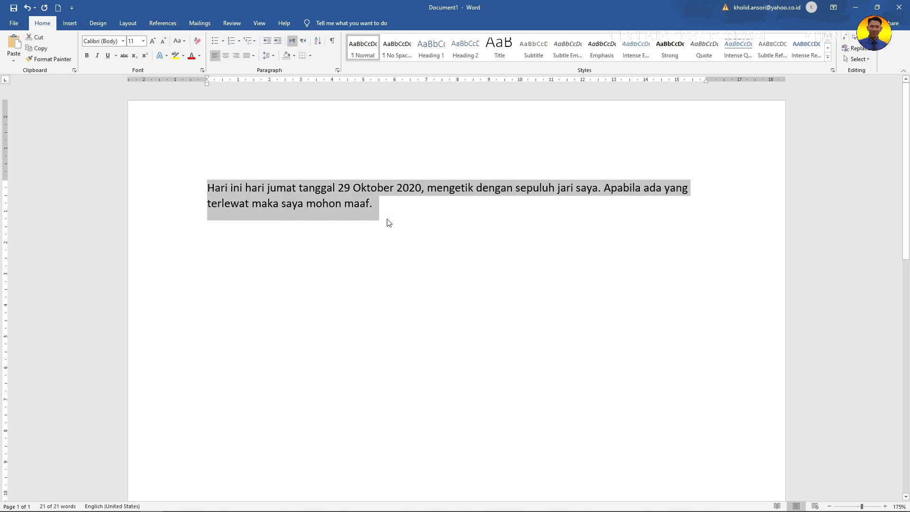
click(315, 237)
key(ctrl+v)
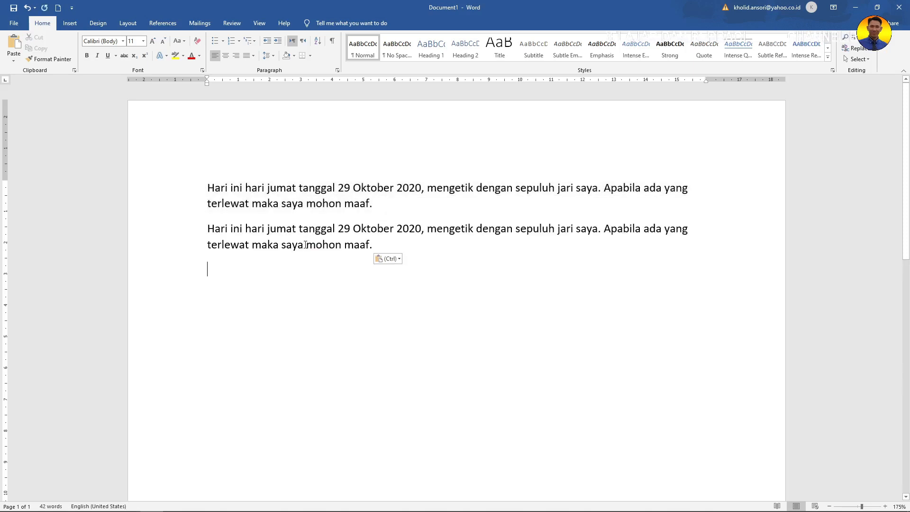
key(ctrl+v)
key(ctrl+v)
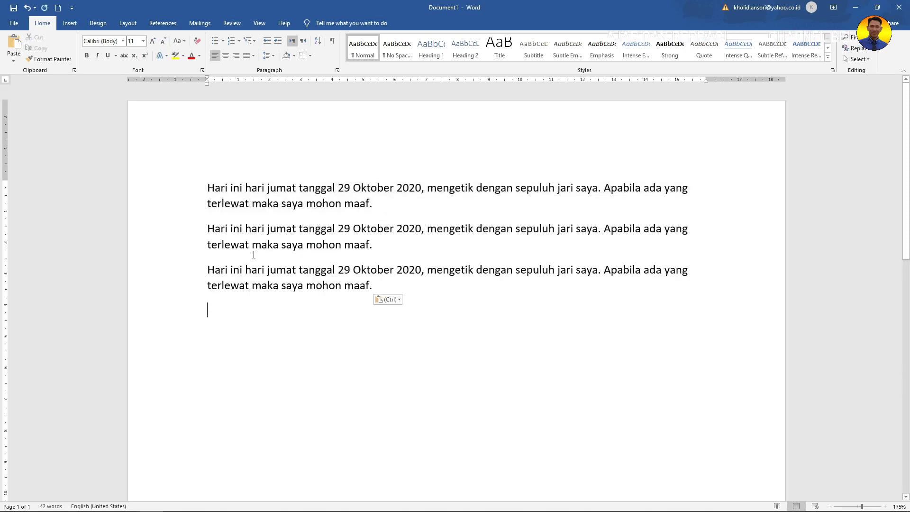
key(ctrl+v)
key(ctrl+v)
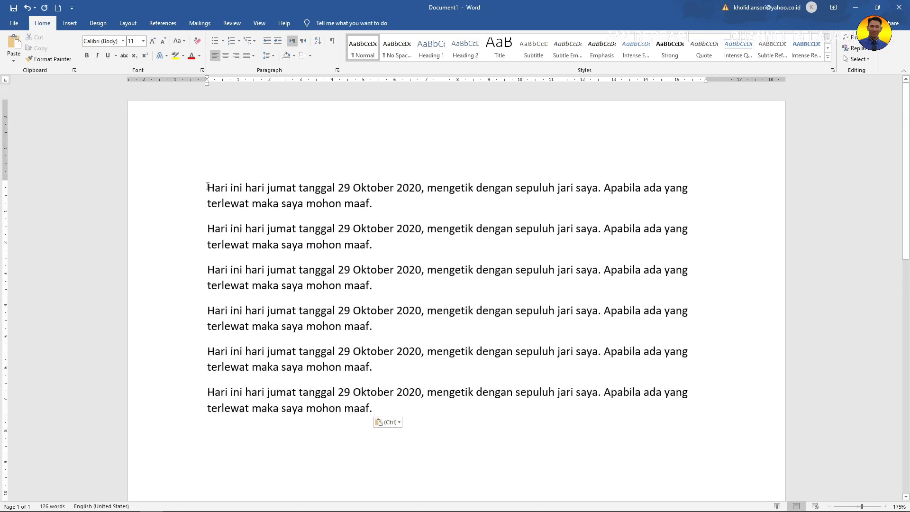
drag(208, 186, 442, 411)
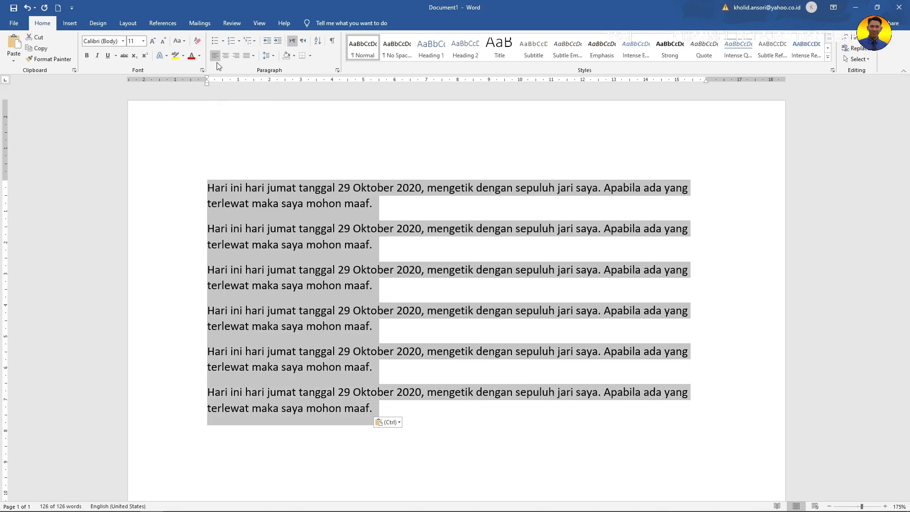
Apply Numbering to all six paragraphs so they become a list numbered 1 to 6.
click(303, 204)
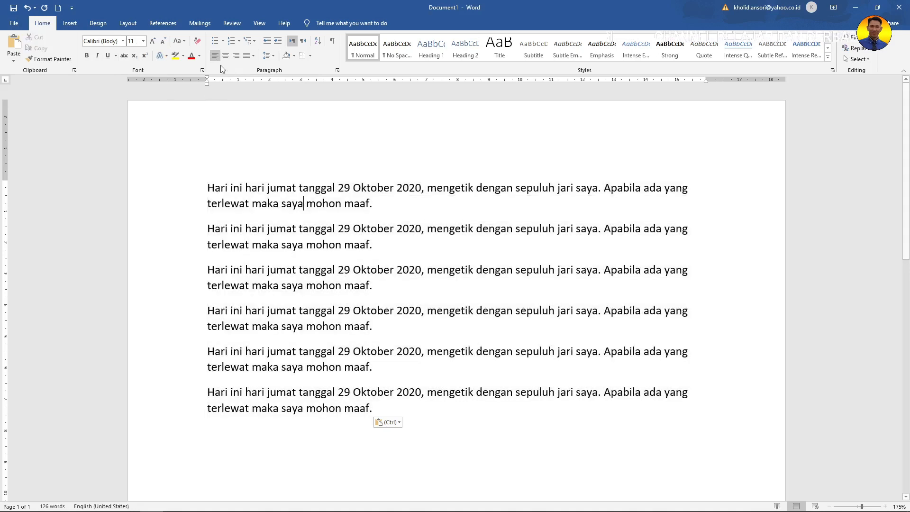
click(208, 188)
drag(209, 188, 389, 199)
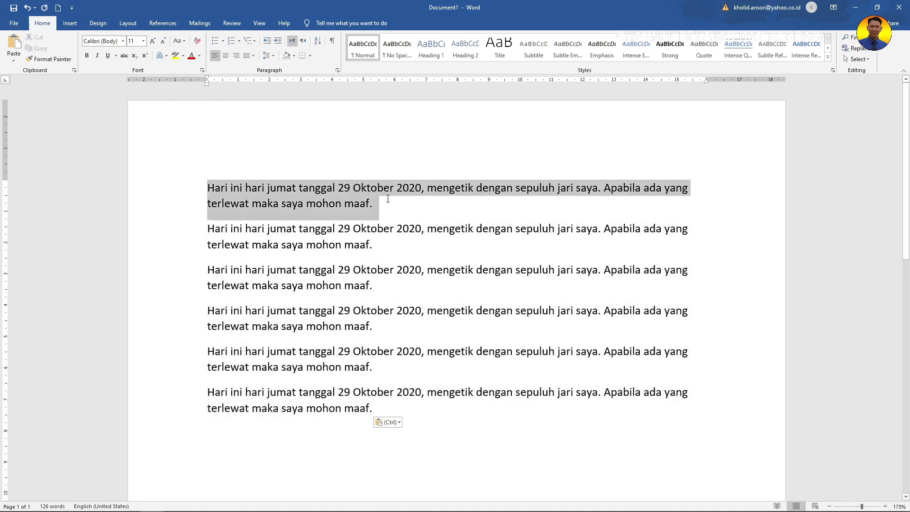
click(231, 41)
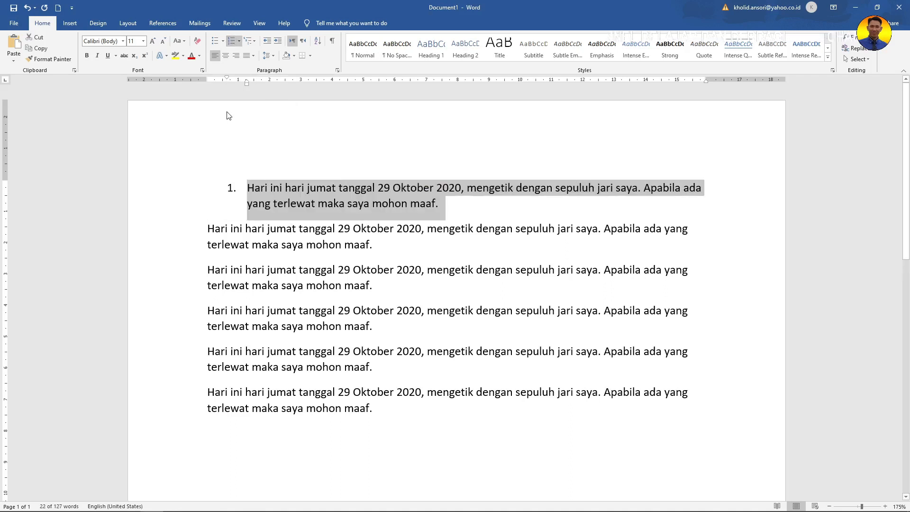
click(272, 195)
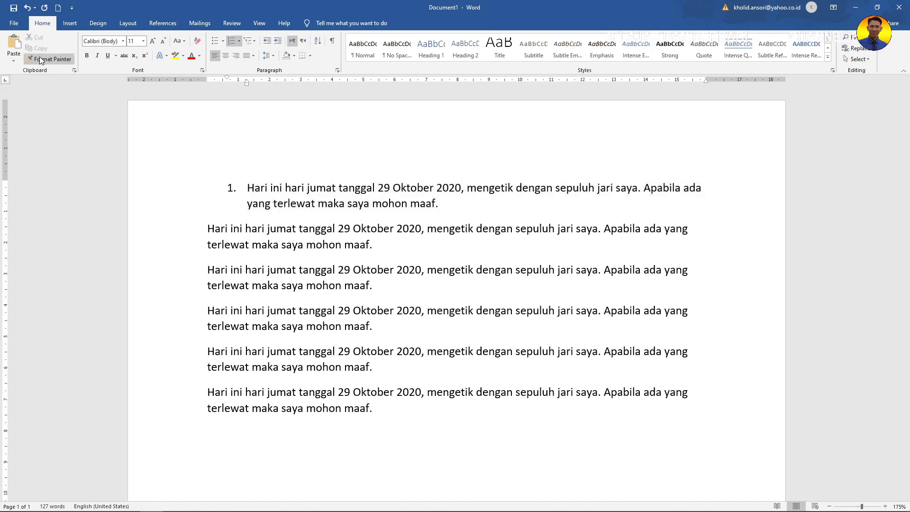
click(281, 188)
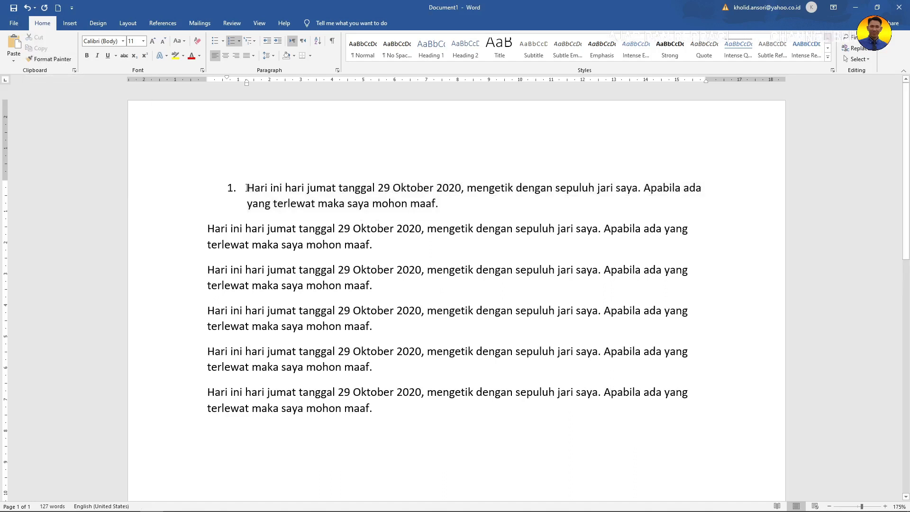
drag(247, 189, 386, 406)
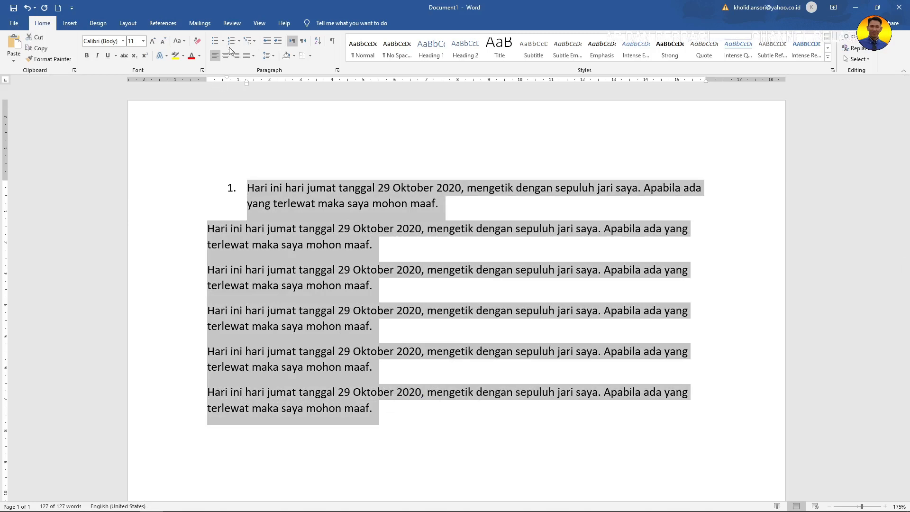
click(232, 41)
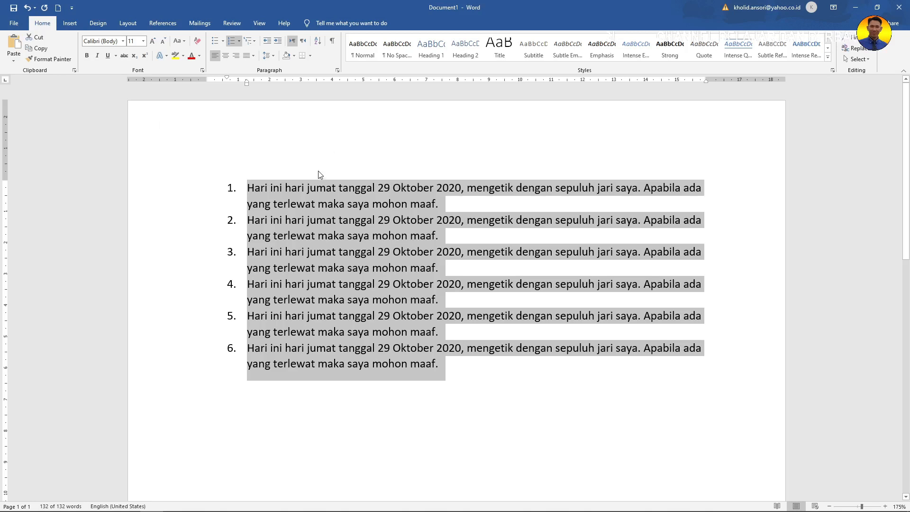
click(336, 187)
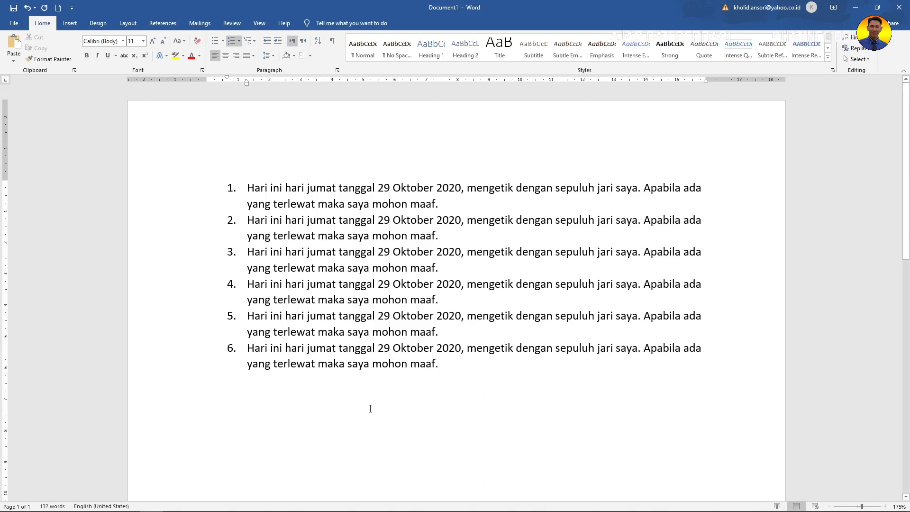
Delete all six numbered paragraphs, leaving an empty page, and minimize Word.
drag(441, 366, 239, 188)
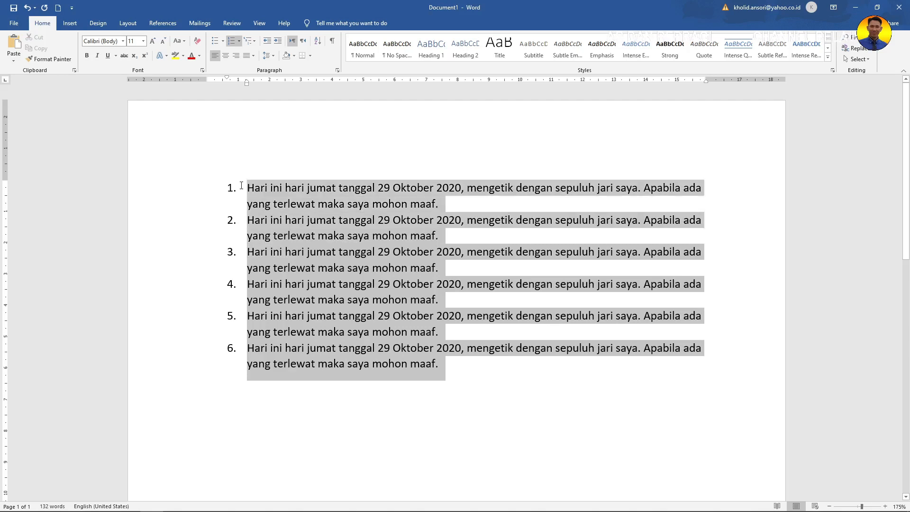
key(Delete)
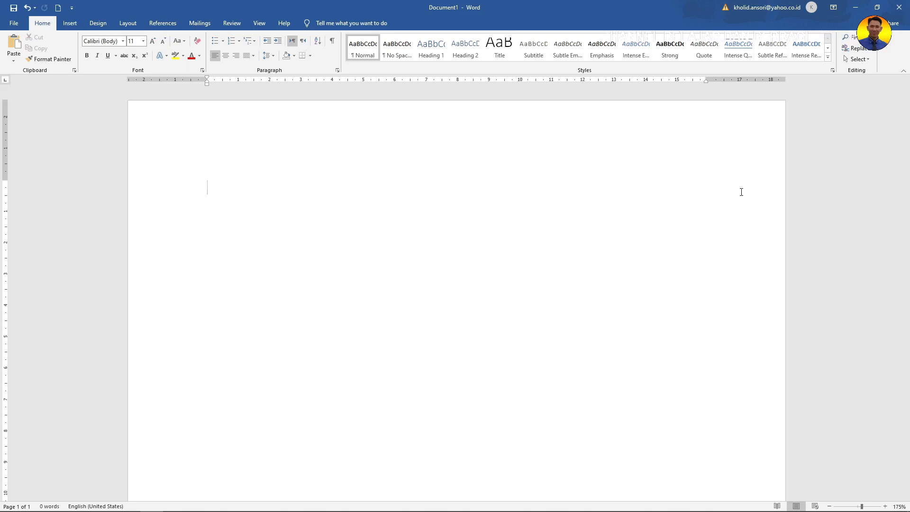
click(855, 9)
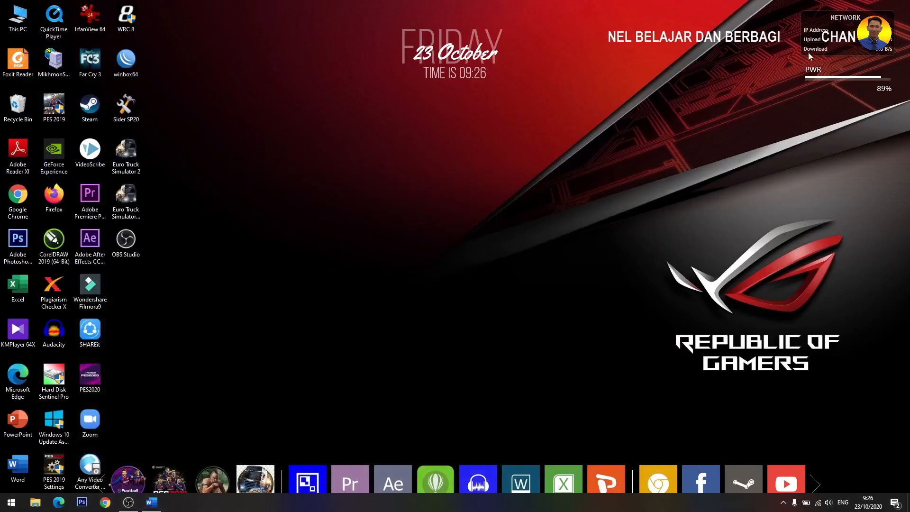
Launch Google Chrome, then restore the Word window with the empty Document1 from the taskbar.
click(668, 473)
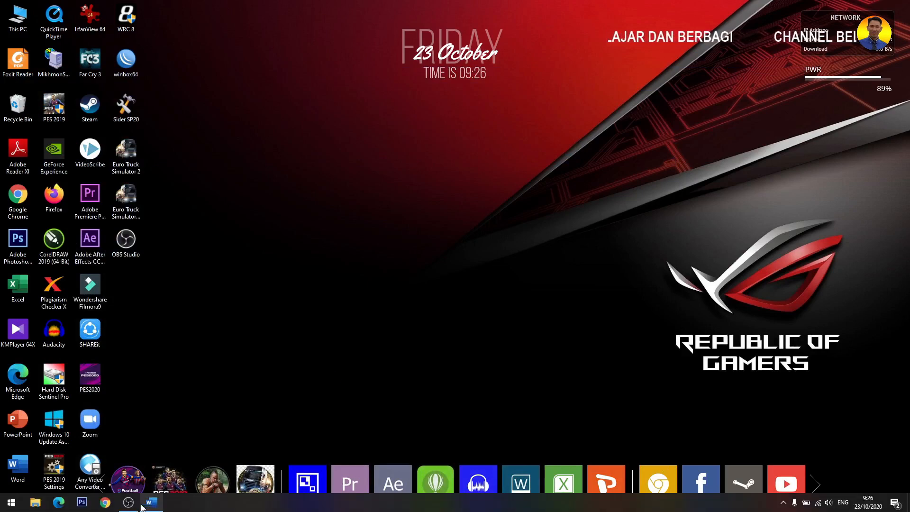
click(150, 503)
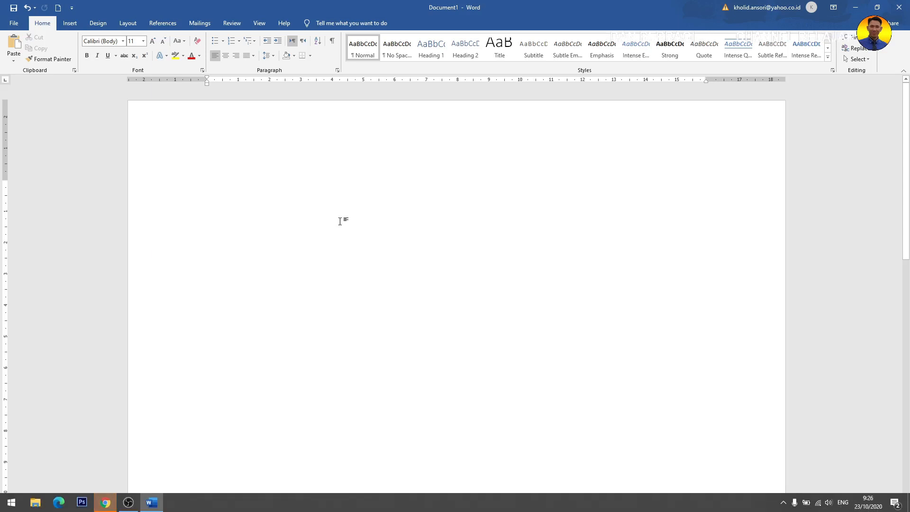
Search Google for 'pengertian manajemen menurut para ahli' and open the brilio.net article.
click(107, 503)
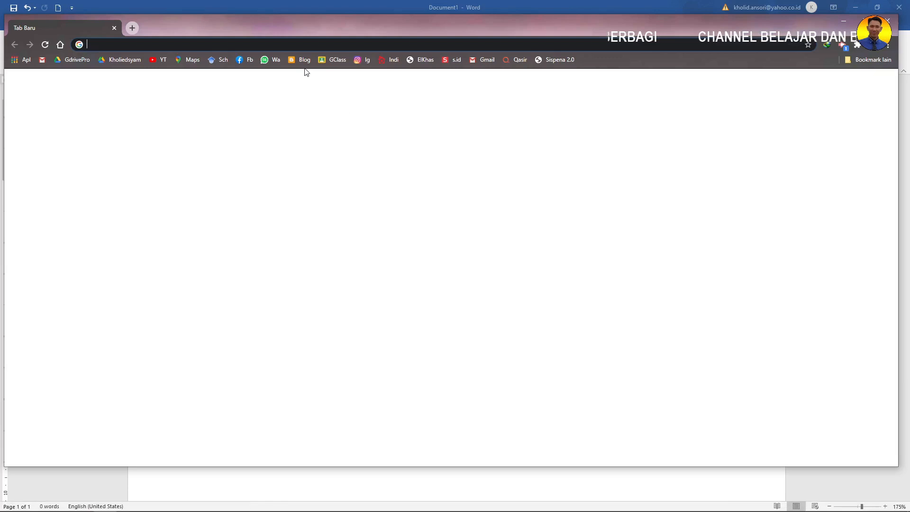
text(pengertian )
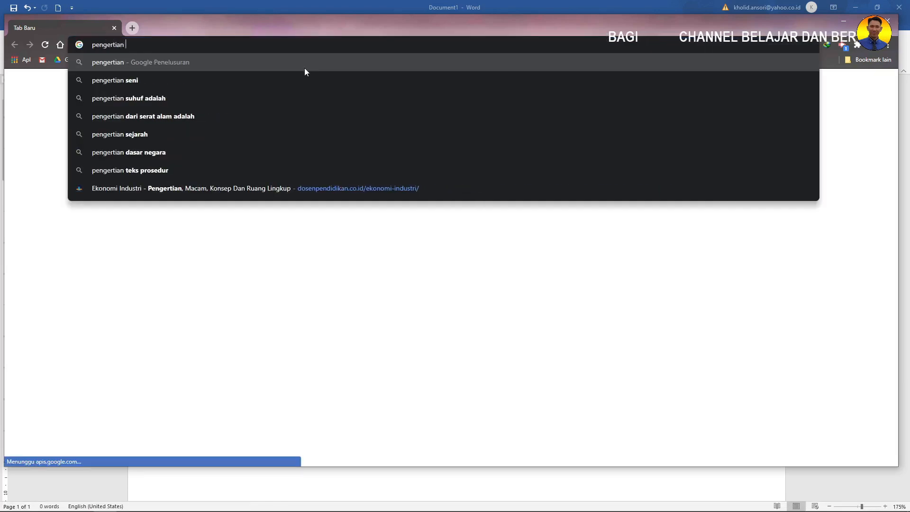
text(manajemen)
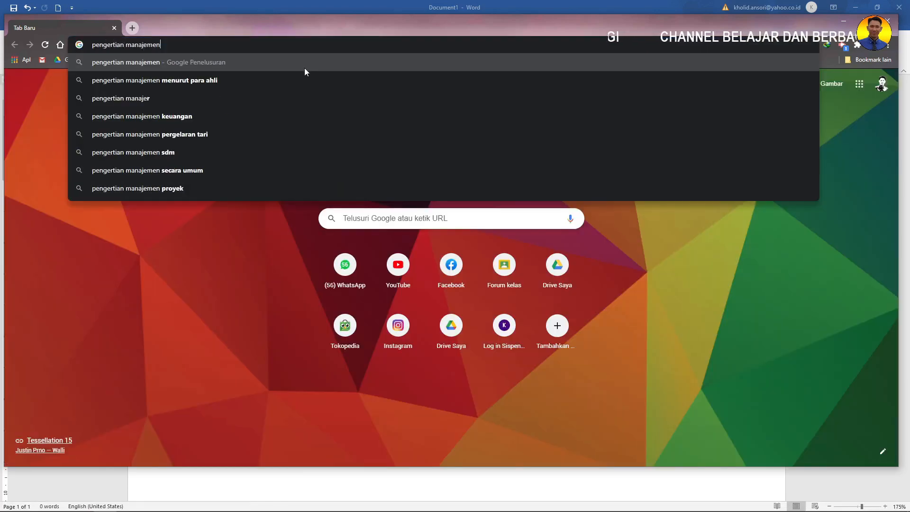
text( menurut)
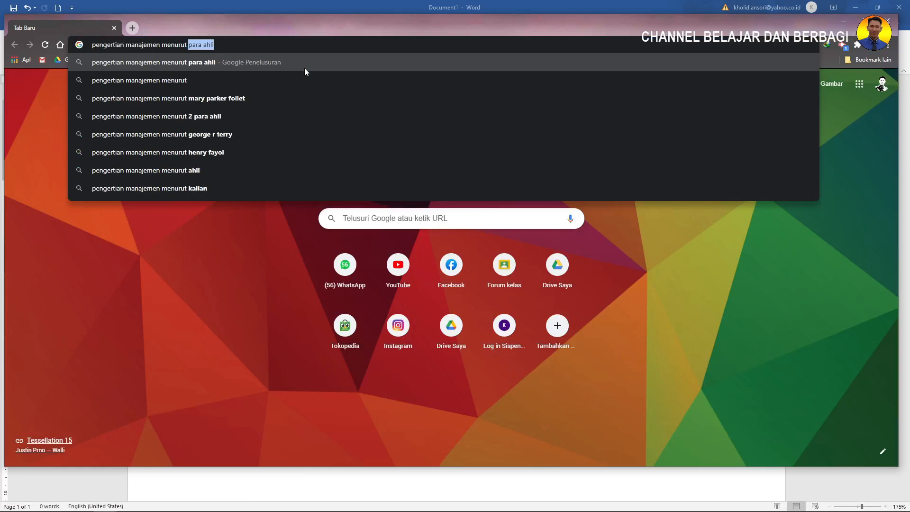
text( para ahl)
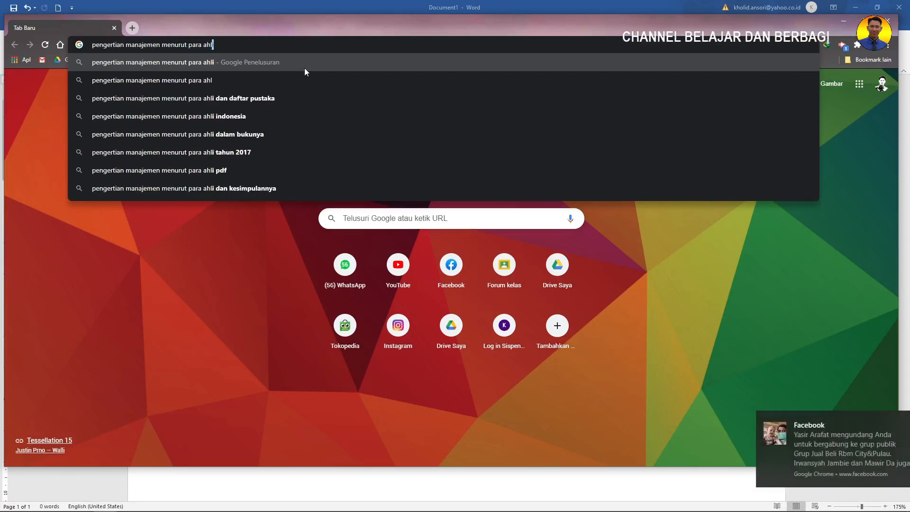
text(i)
key(Return)
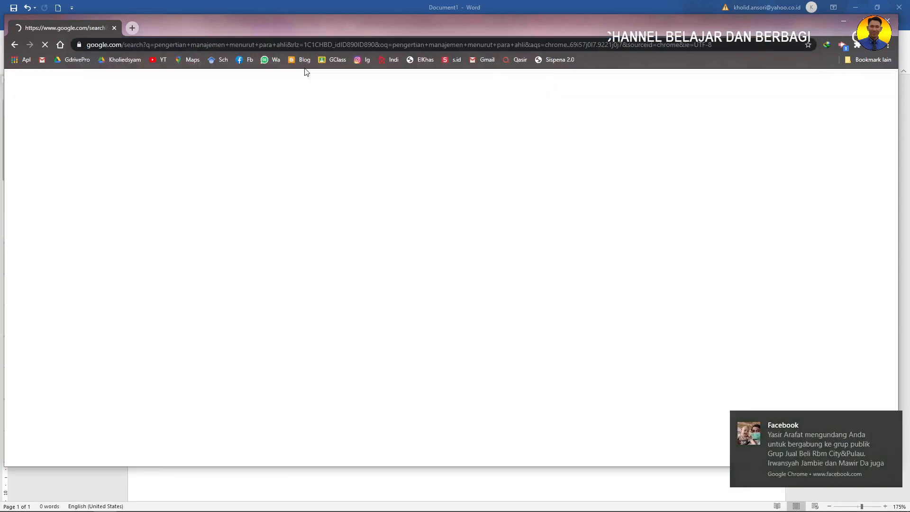
scroll(355, 186, down, 2)
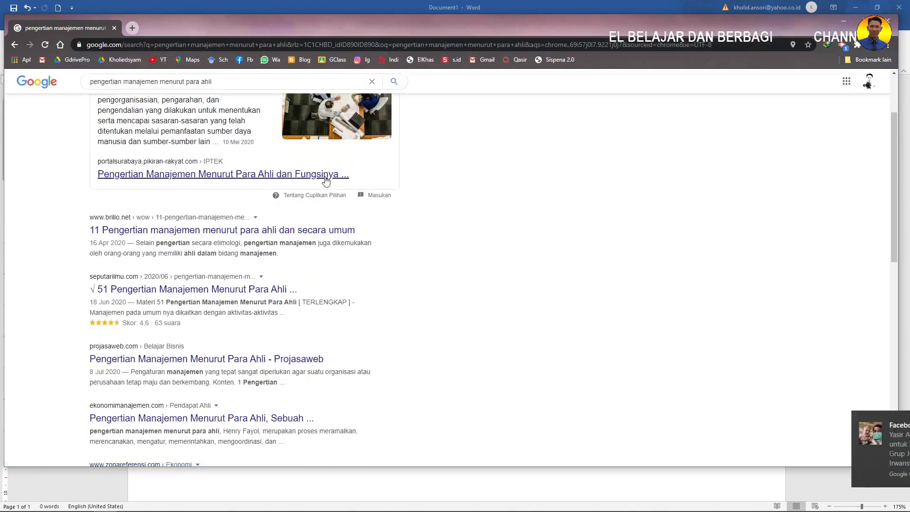
scroll(325, 179, up, 1)
scroll(284, 199, down, 1)
click(158, 231)
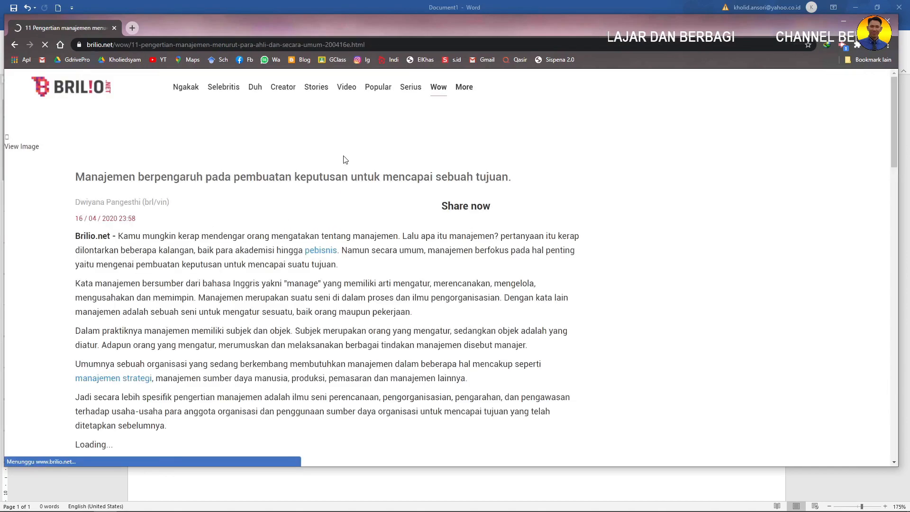
Copy the article's three paragraphs starting 'Kata manajemen' with Salin, then return to Word.
scroll(392, 181, down, 4)
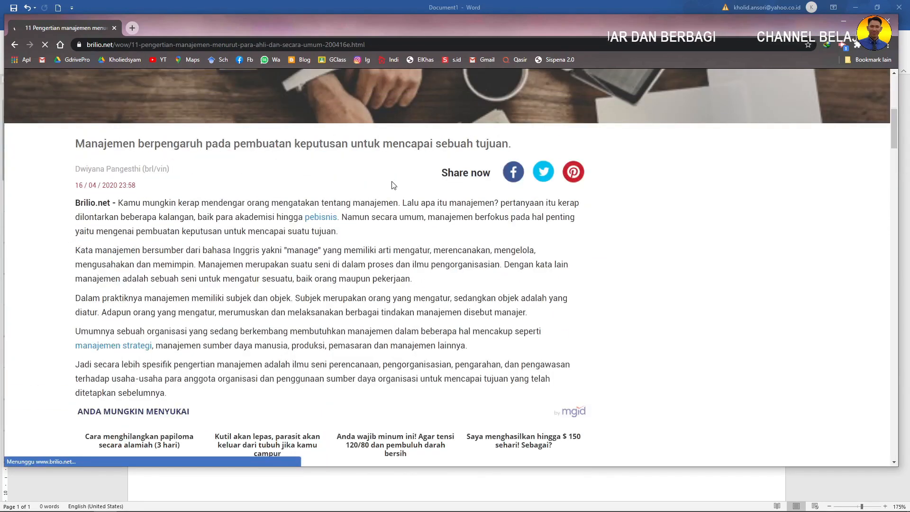
scroll(392, 198, down, 2)
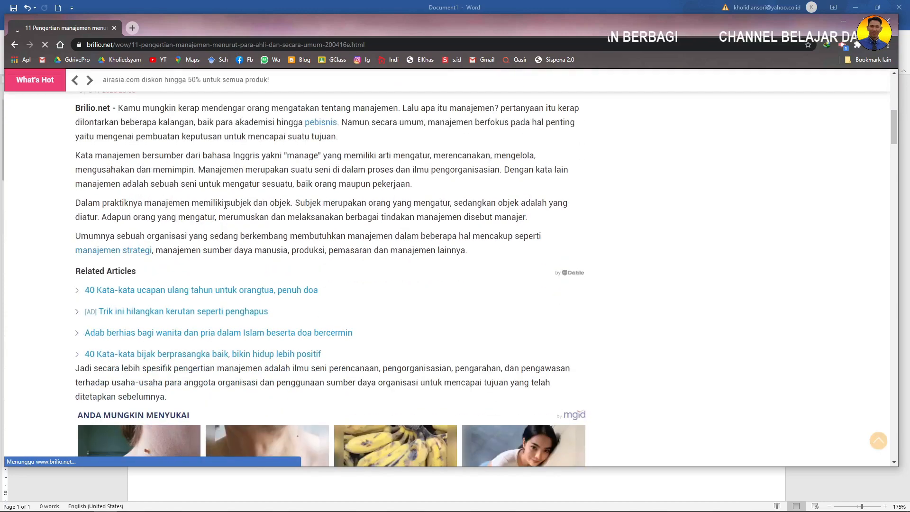
scroll(225, 205, down, 3)
scroll(189, 204, up, 4)
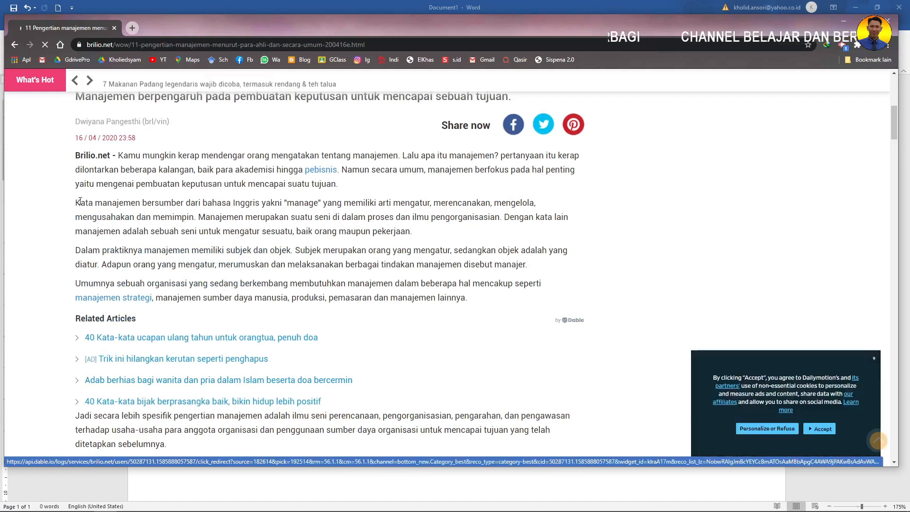
drag(76, 202, 468, 299)
key(ctrl+c)
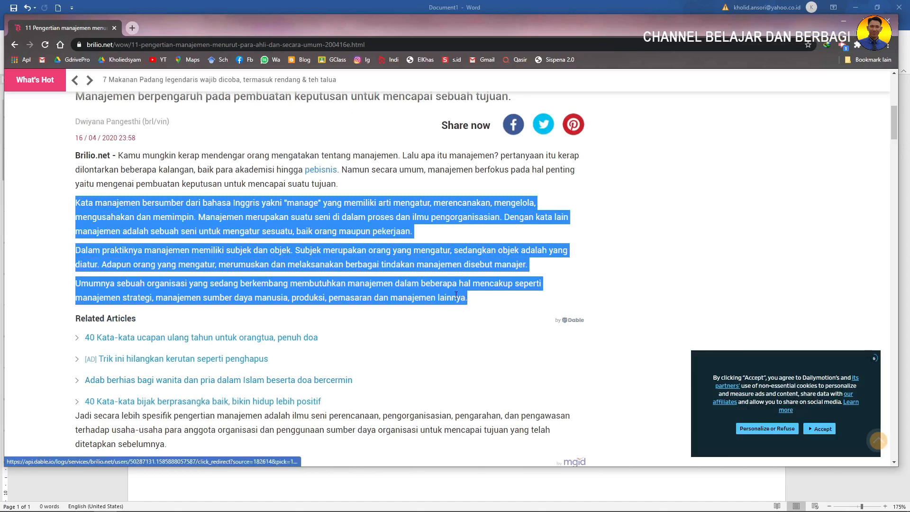
right_click(353, 231)
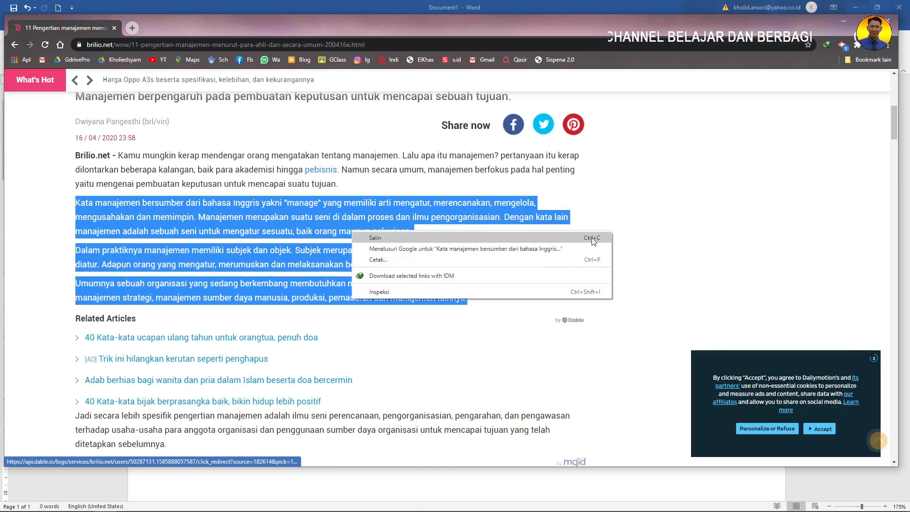
right_click(327, 202)
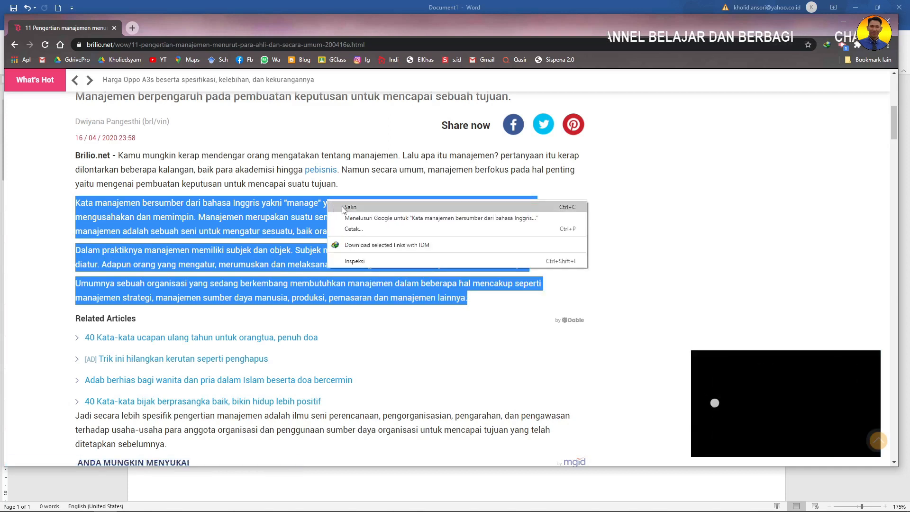
click(351, 208)
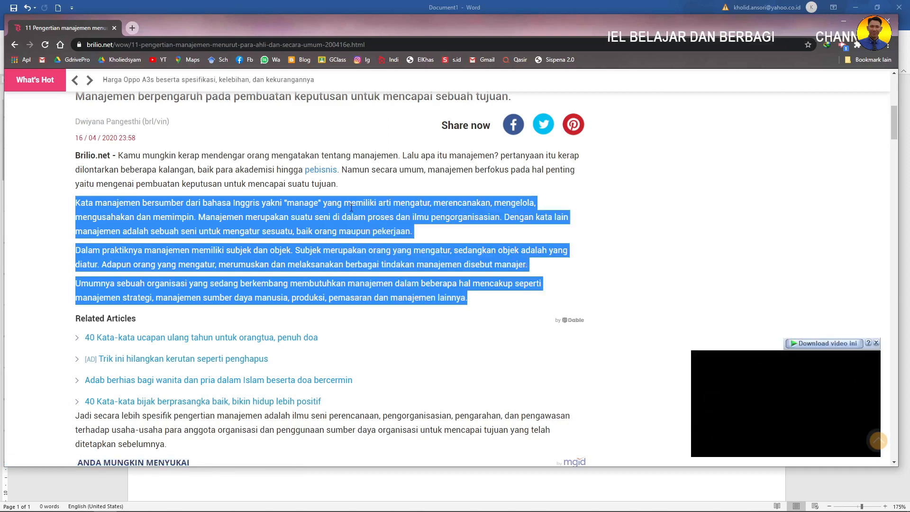
click(515, 7)
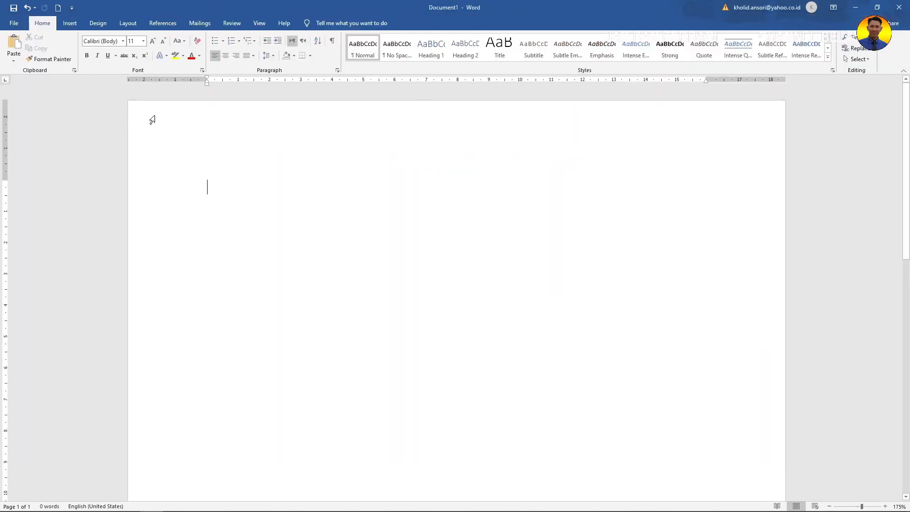
Paste the copied manajemen paragraphs into Document1, then undo the paste.
key(ctrl+v)
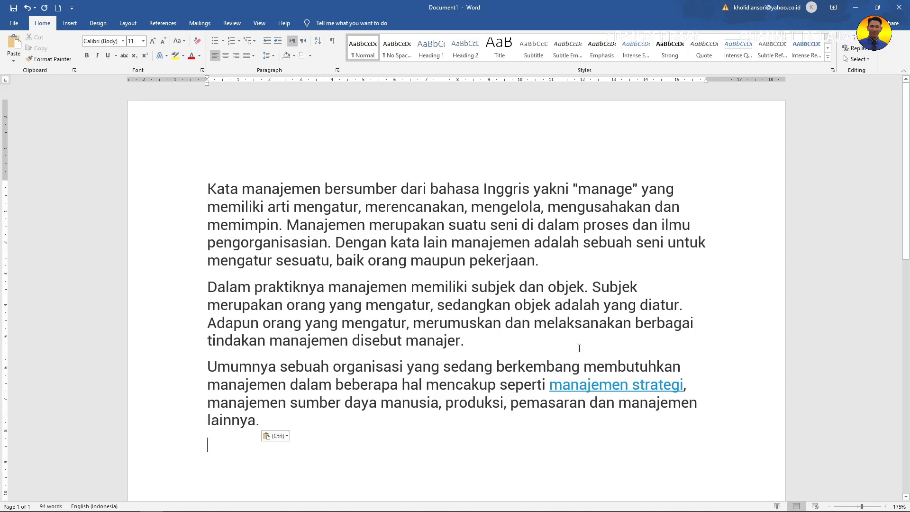
key(ctrl+z)
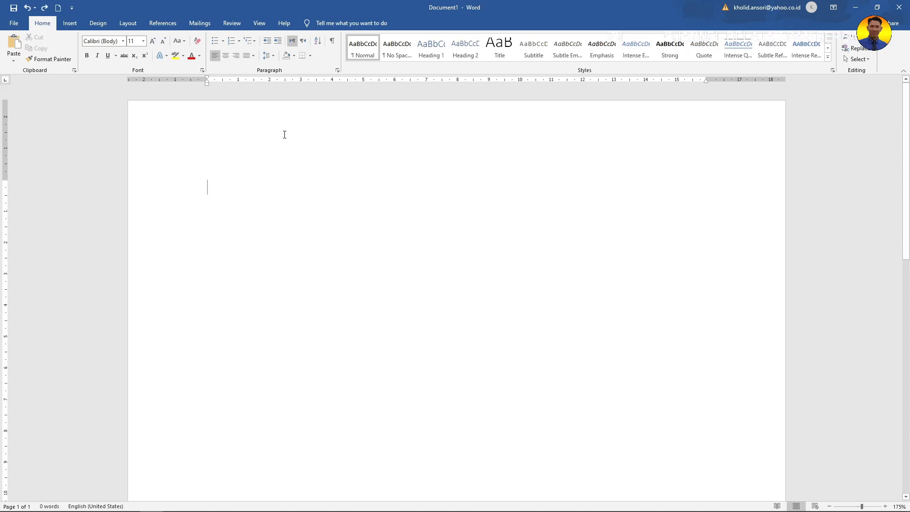
mouse_move(197, 507)
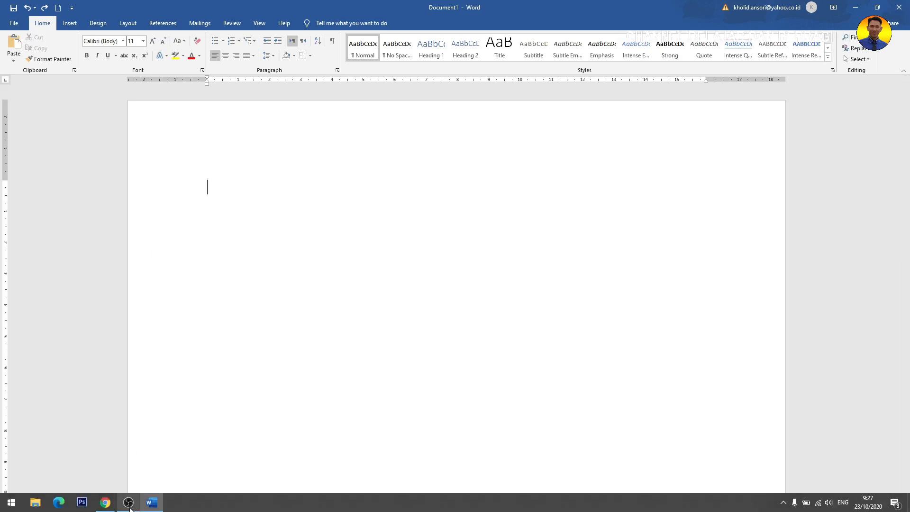
Revisit the Chrome article, return to Word, and bring up the Paste options menu.
click(106, 503)
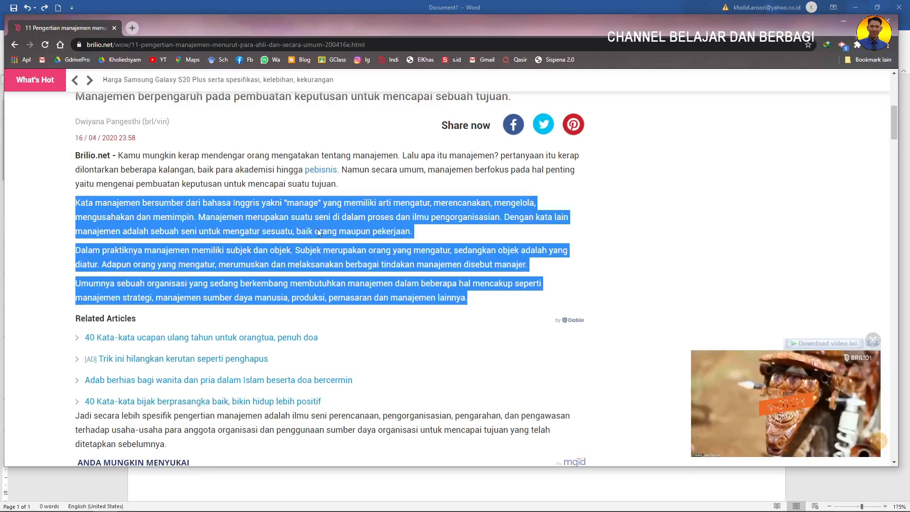
click(325, 10)
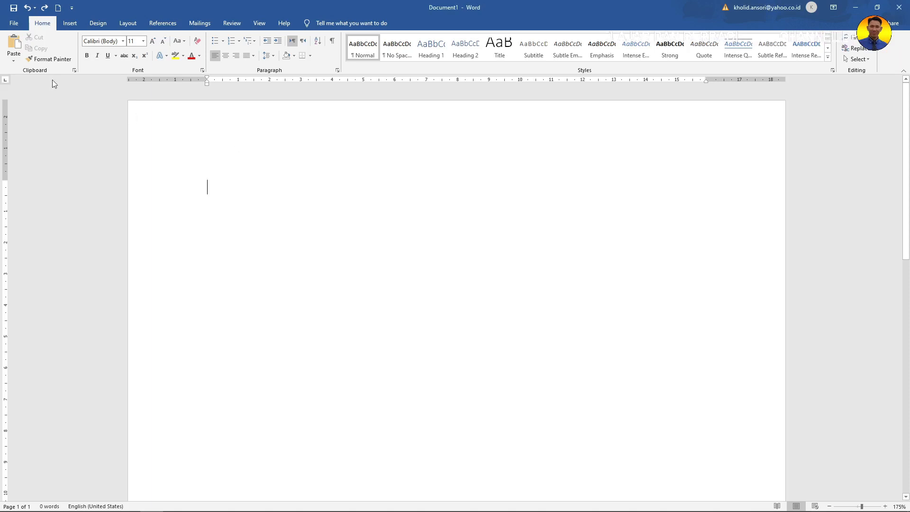
click(11, 61)
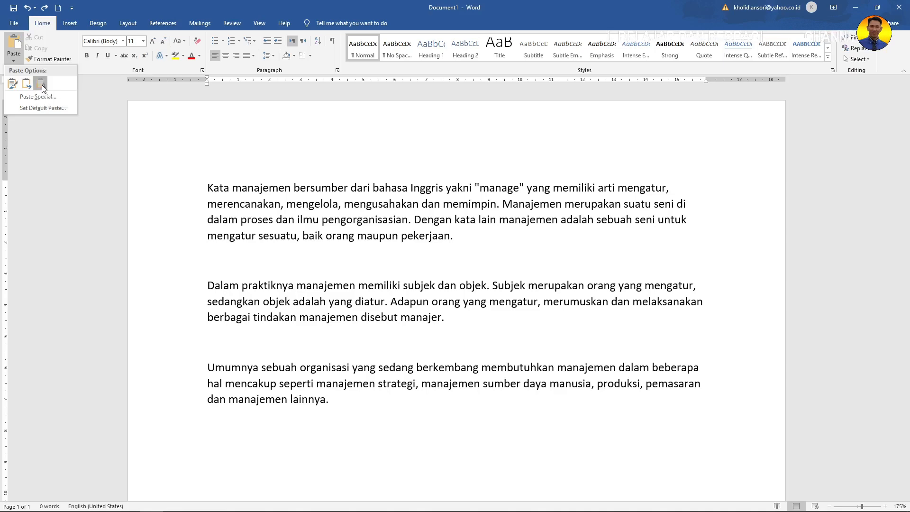
Paste the three manajemen paragraphs using Keep Text Only.
click(40, 84)
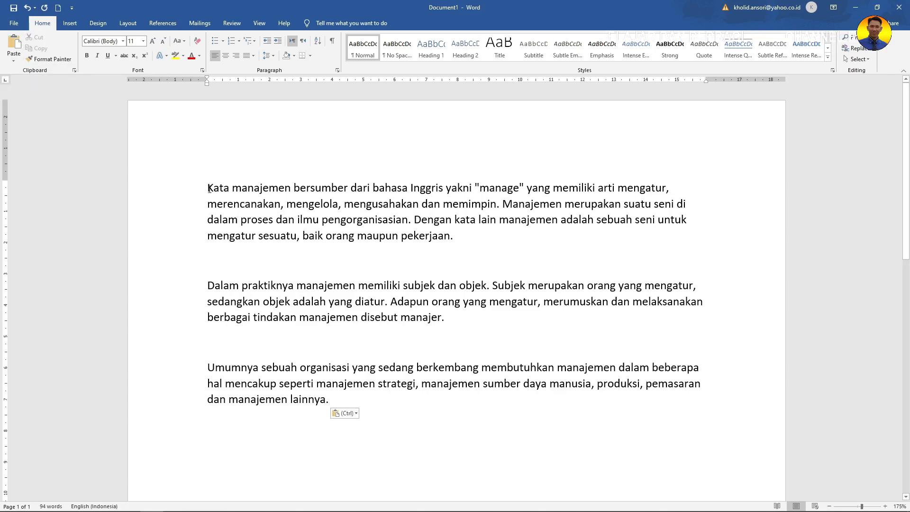
Give the three paragraphs 1.0 line spacing and the No Spacing style.
drag(209, 189, 569, 400)
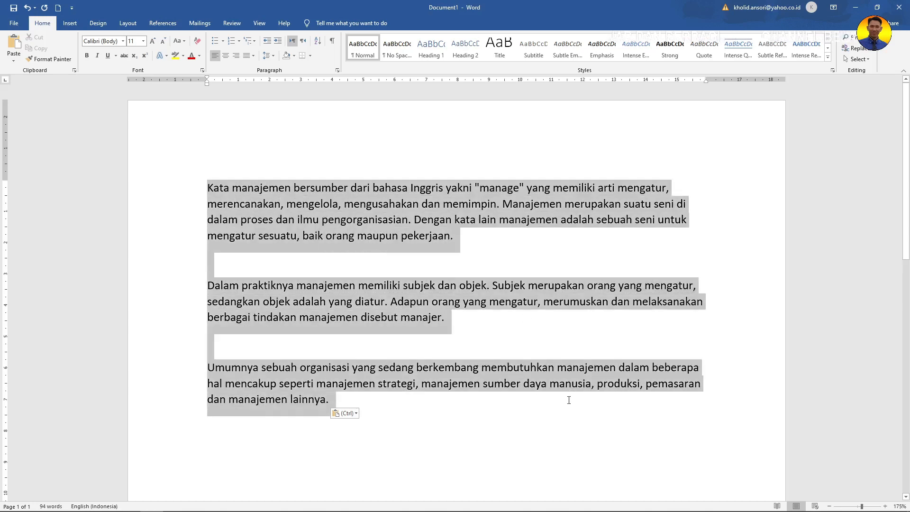
click(266, 57)
click(281, 69)
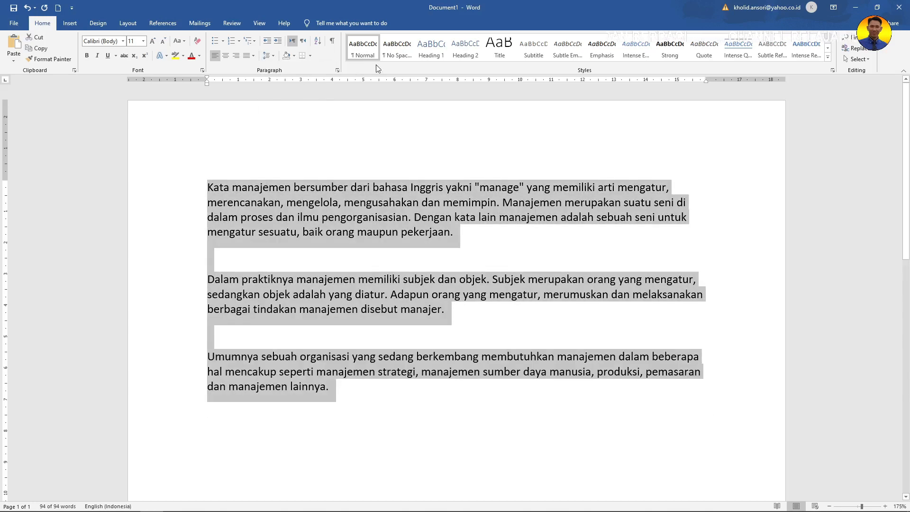
click(392, 58)
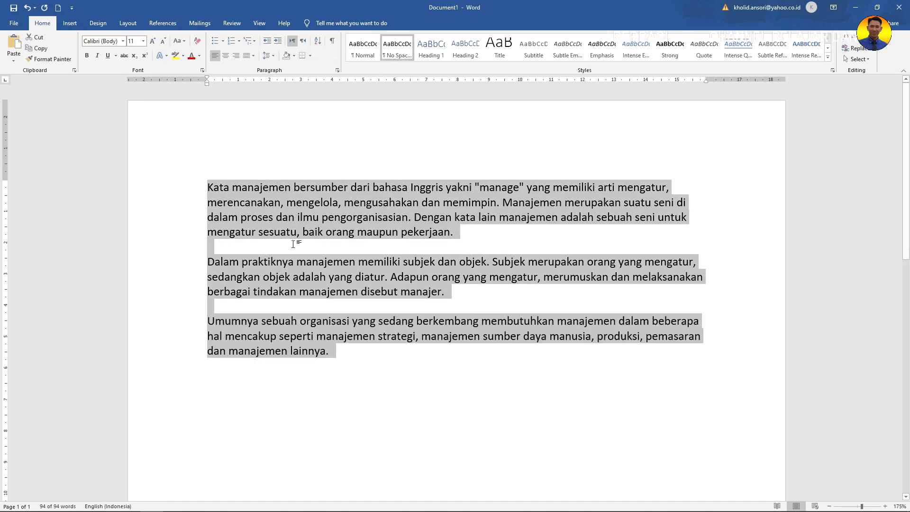
Reselect the three paragraphs and bring up the font list.
click(220, 253)
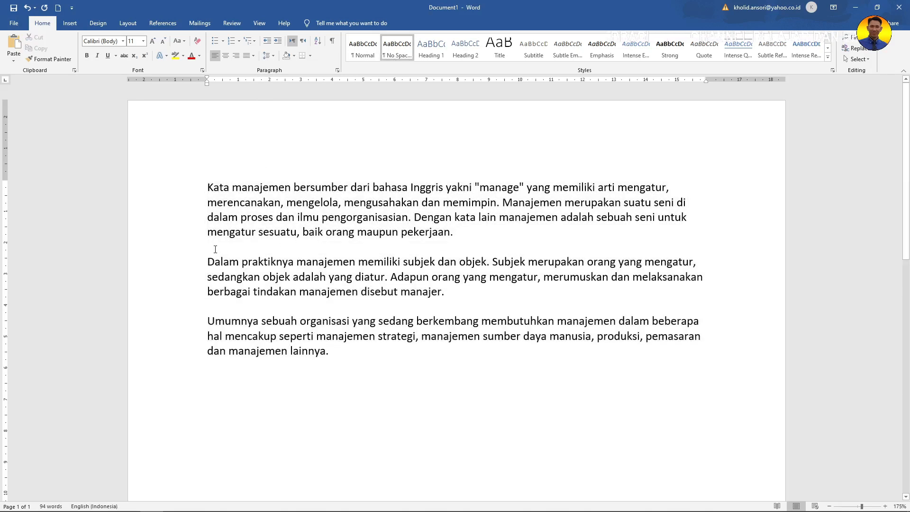
click(295, 236)
drag(208, 189, 664, 347)
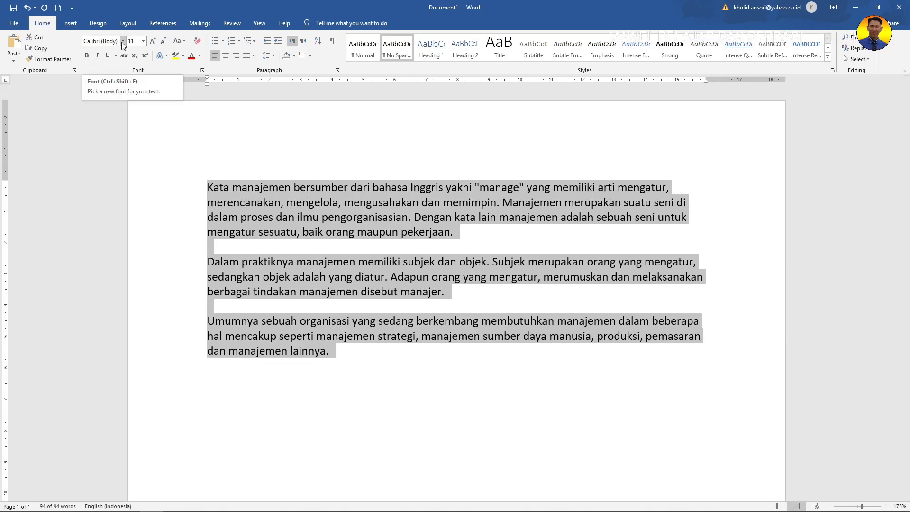
click(123, 42)
Leave the font unchanged, delete the extra space before 'manajemen' in line one, and open the File backstage.
click(122, 42)
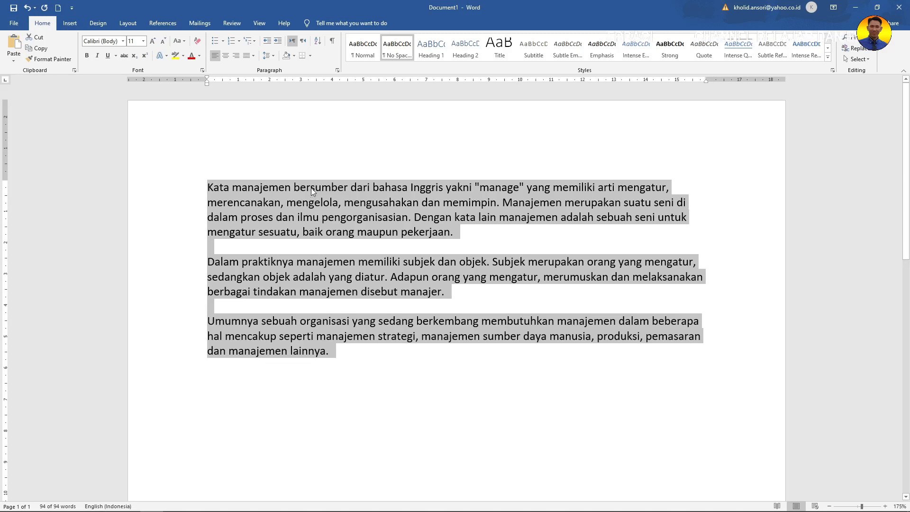
click(311, 188)
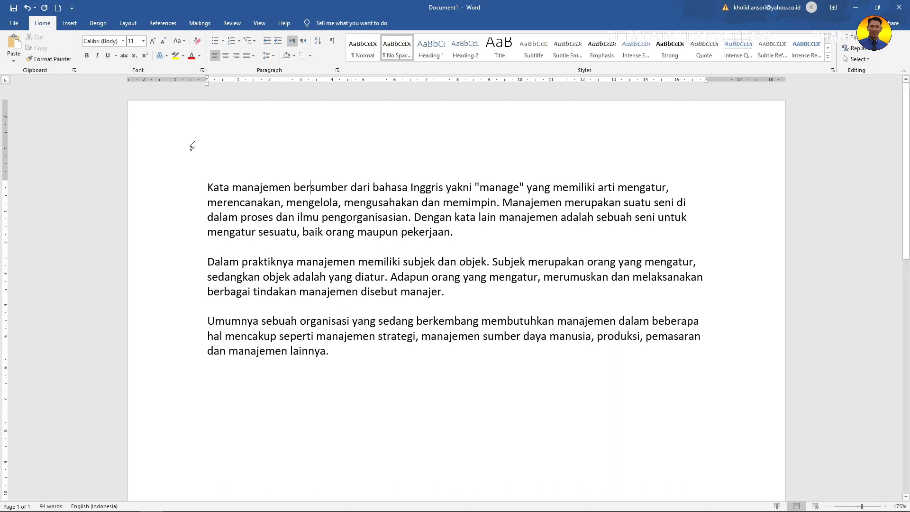
click(232, 188)
key(BackSpace)
click(19, 24)
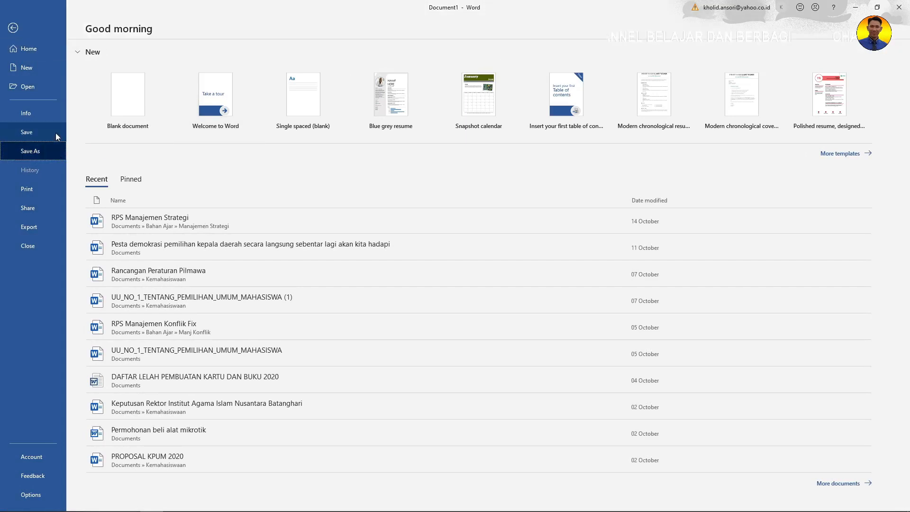
Start a Save As into Documents on This PC, typing the file name 'pengertian manajemen para ahli'.
click(29, 151)
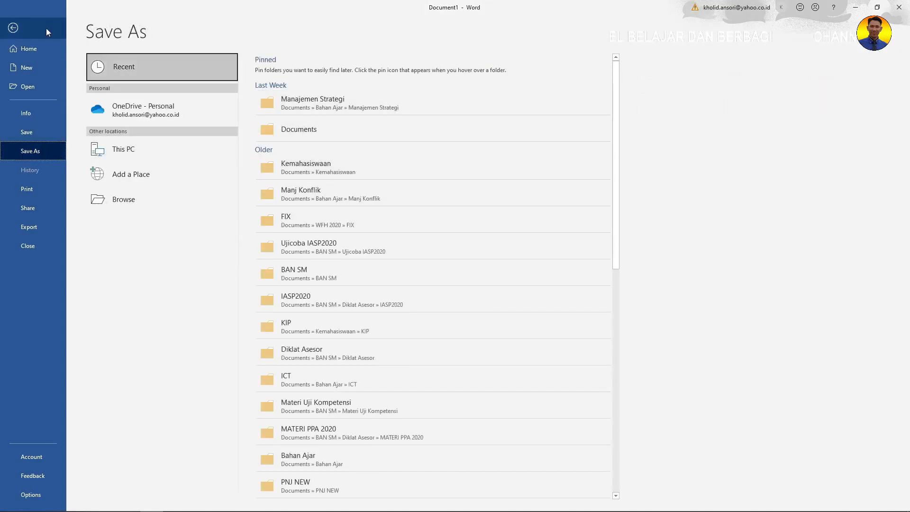
click(15, 29)
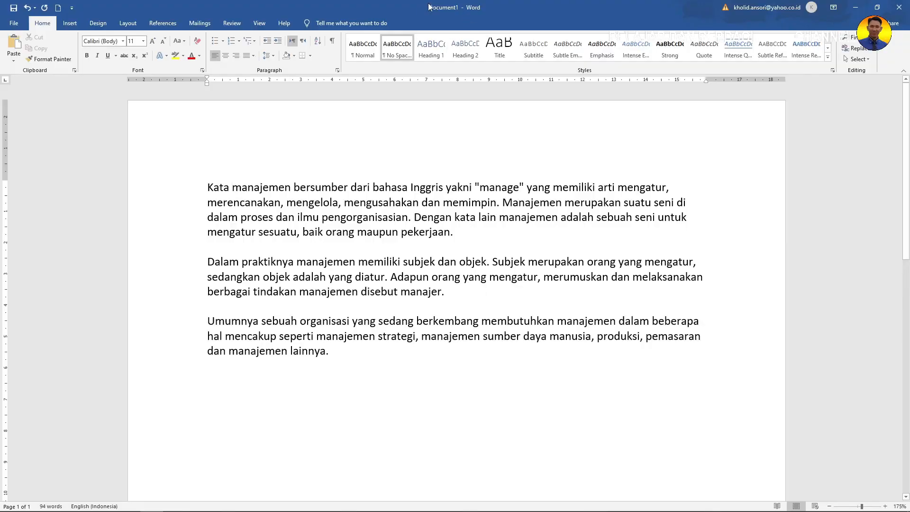
click(14, 24)
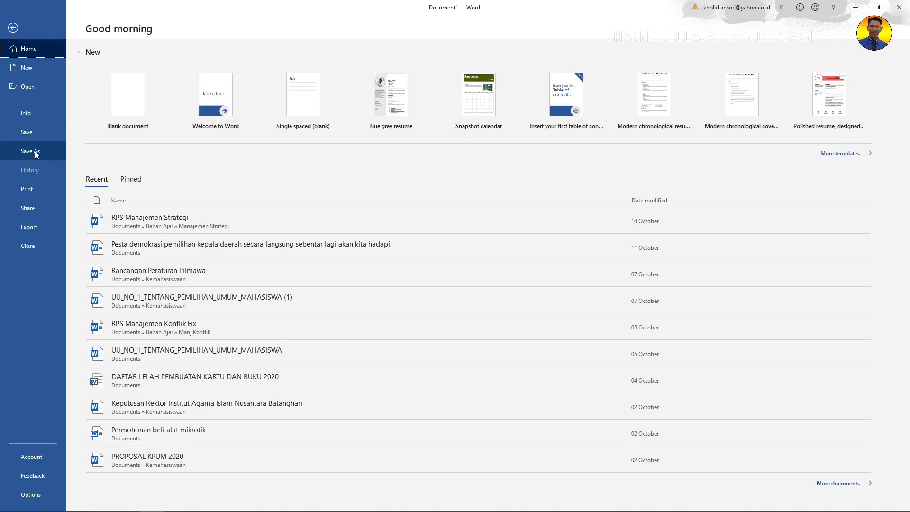
click(36, 154)
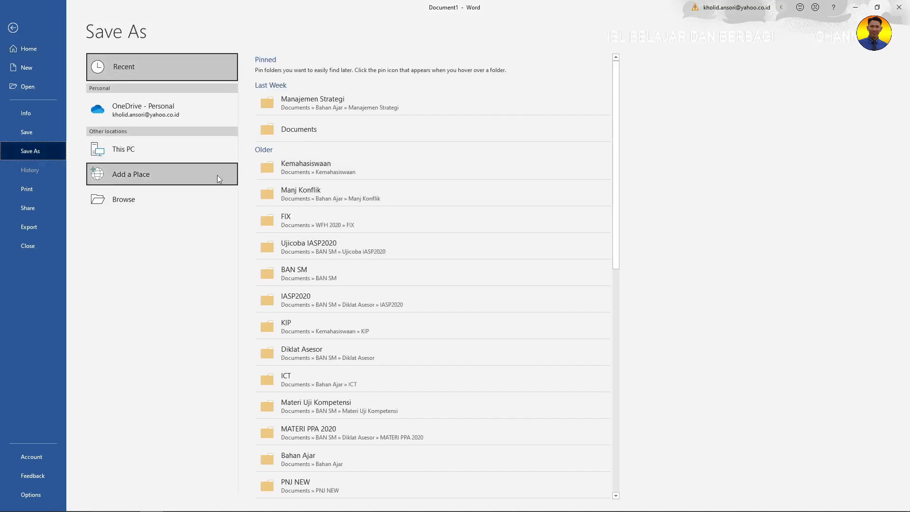
click(324, 135)
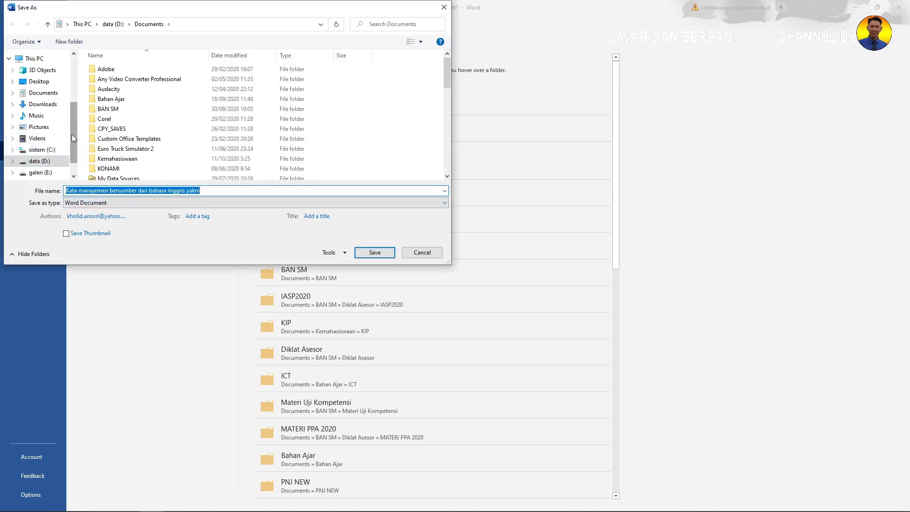
scroll(72, 138, down, 1)
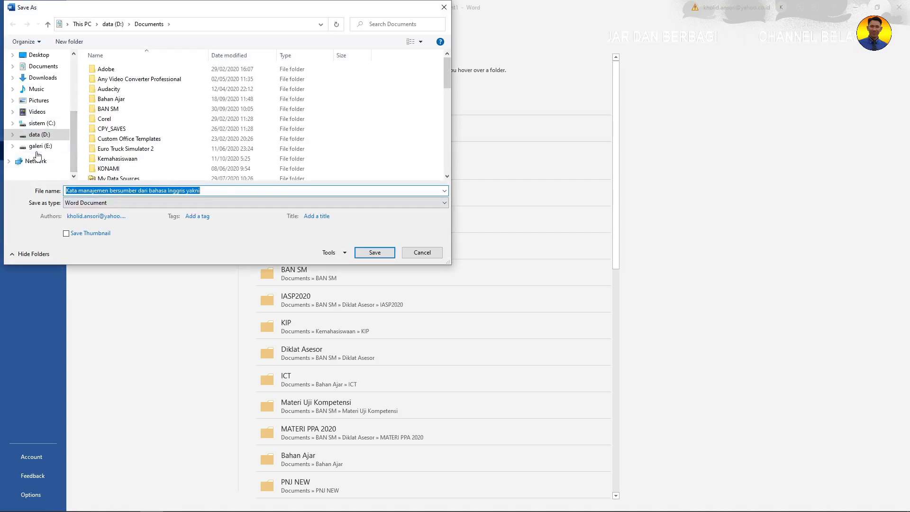
scroll(72, 124, up, 1)
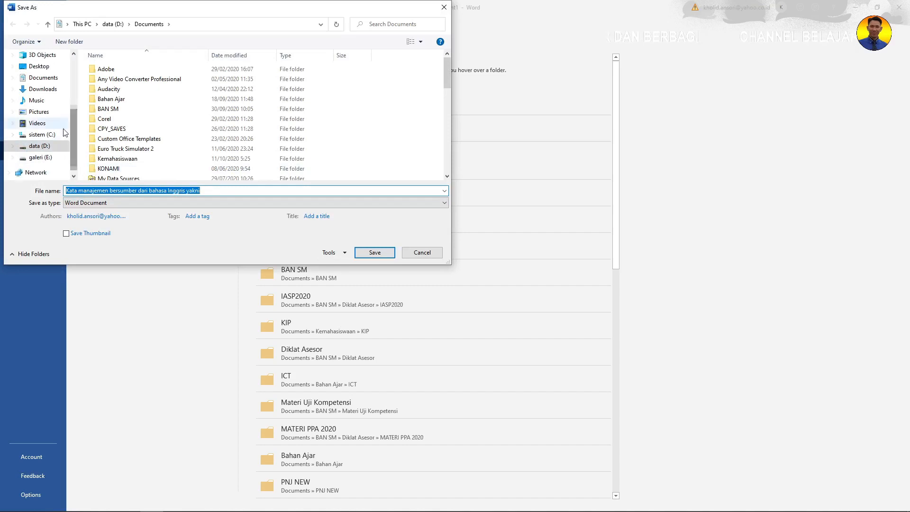
click(43, 77)
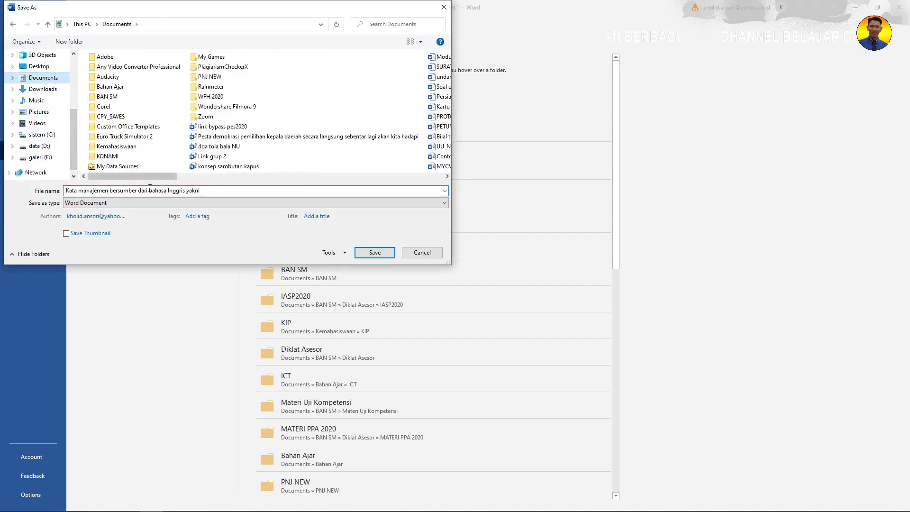
click(210, 190)
text(pengert)
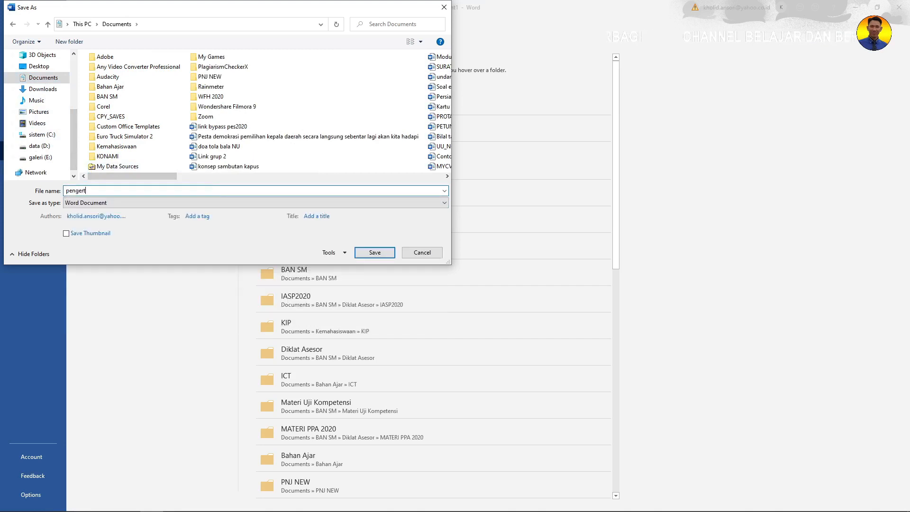
text(ian manajemen para ahli)
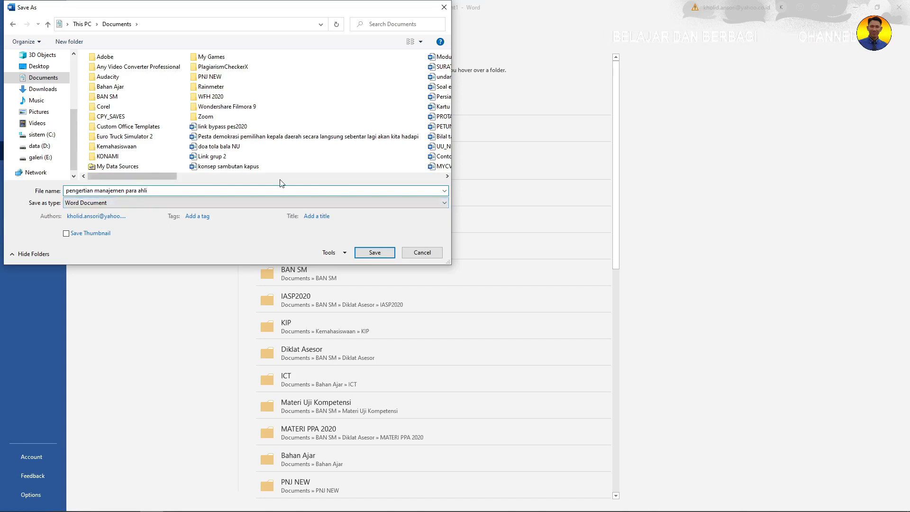
Set the save type to Rich Text Format, reposition the dialog, and open the Tools list.
click(137, 207)
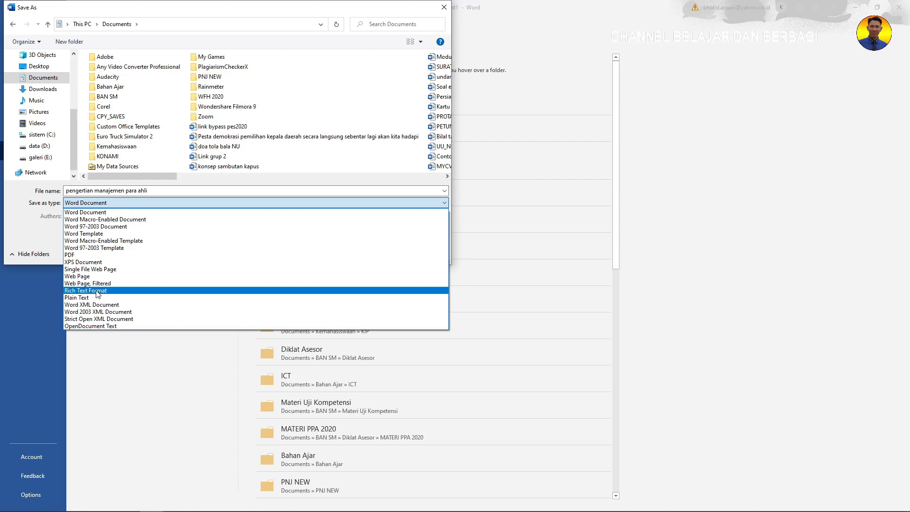
click(98, 290)
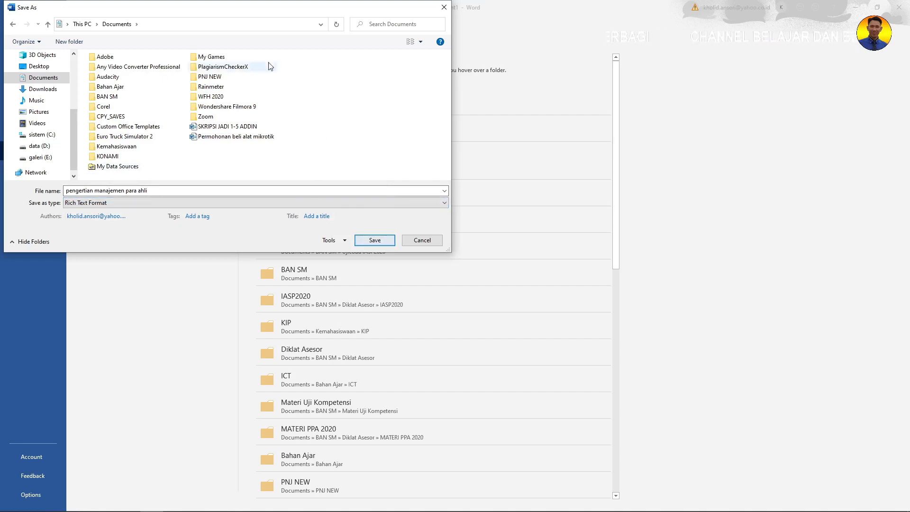
drag(237, 10, 300, 33)
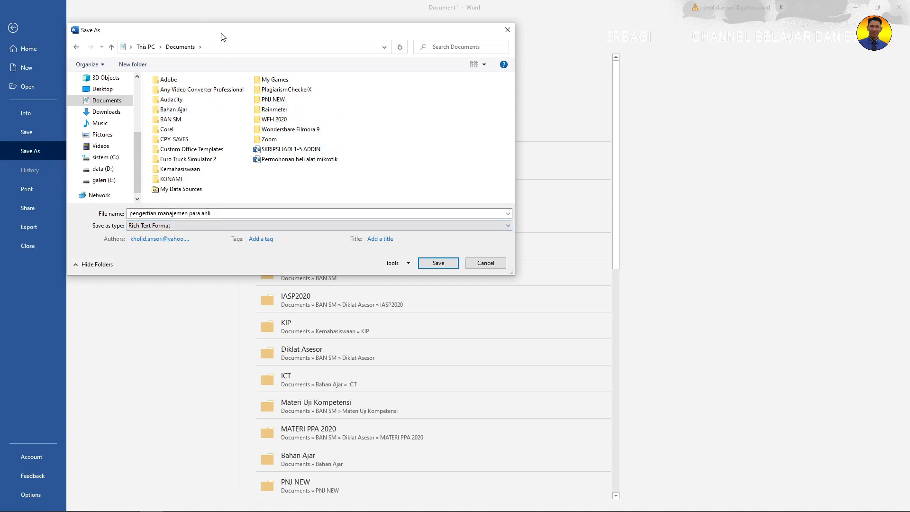
drag(221, 33, 310, 34)
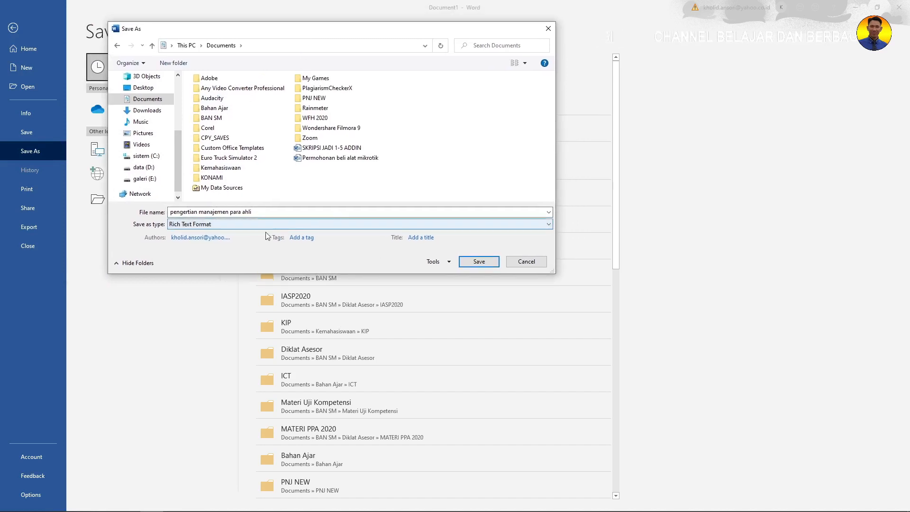
click(449, 262)
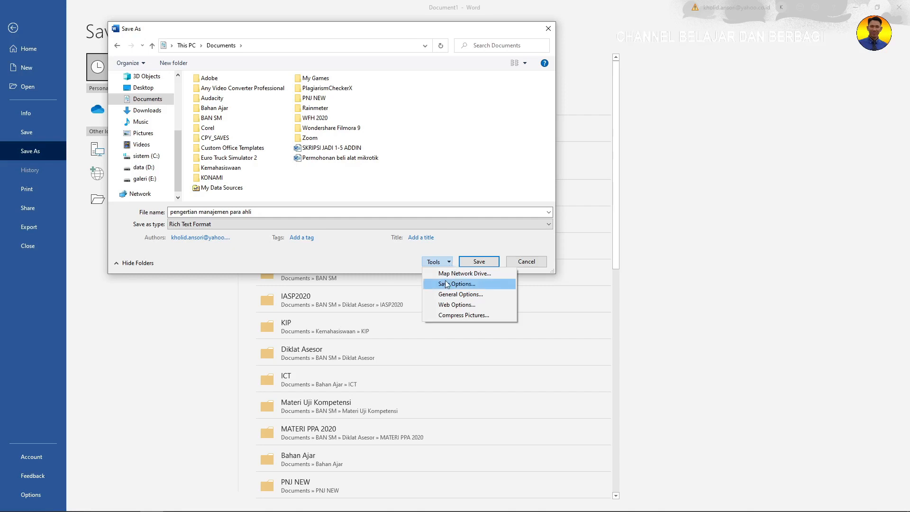
In General Options, set a password to open the document and confirm it.
click(468, 299)
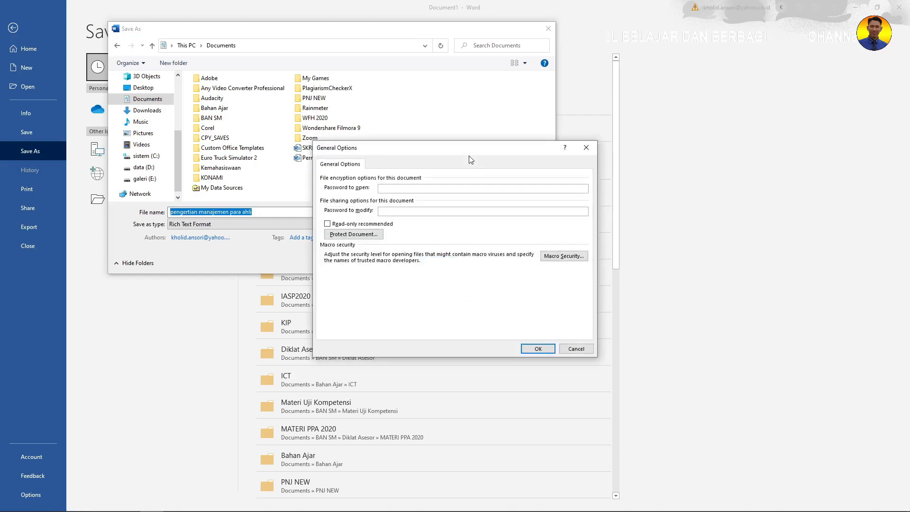
drag(468, 155, 422, 157)
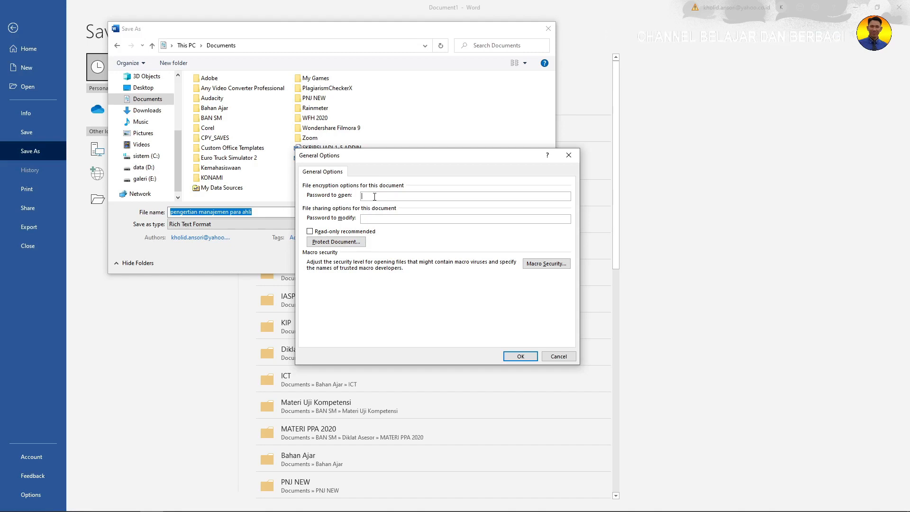
text(1234)
click(364, 218)
double_click(381, 197)
click(371, 218)
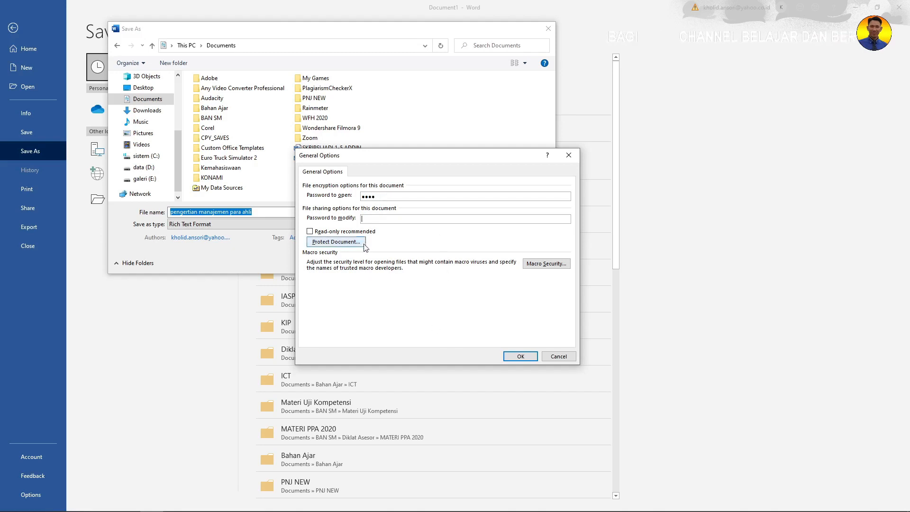
click(520, 357)
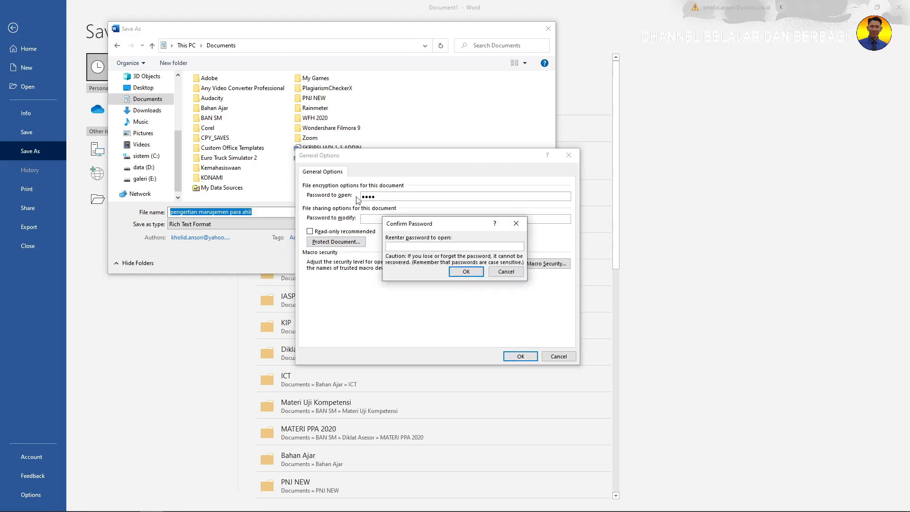
text(1234)
click(474, 274)
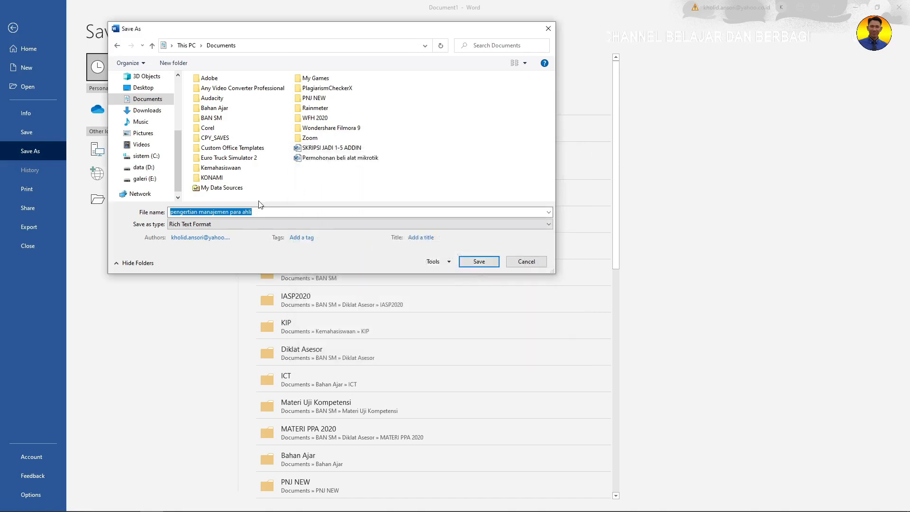
Decline the unprotected RTF save and reopen Save As at Documents on data (D:).
click(478, 263)
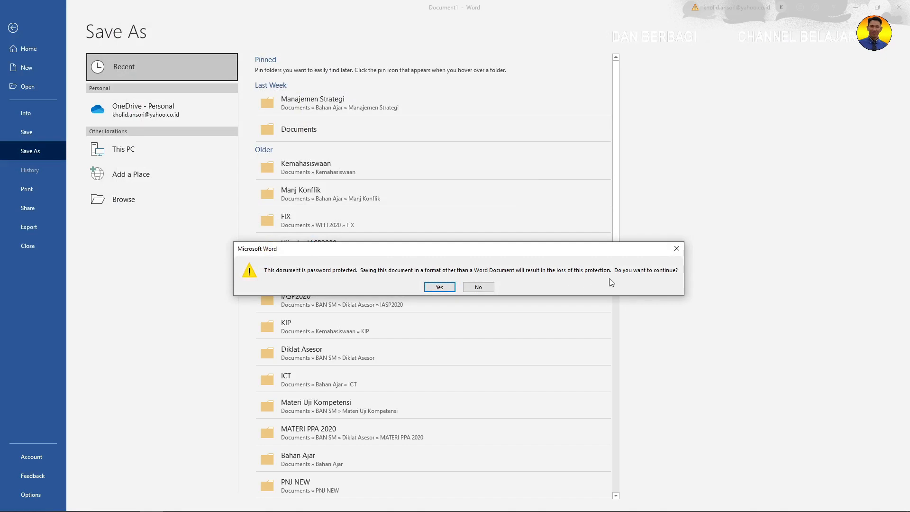
click(478, 288)
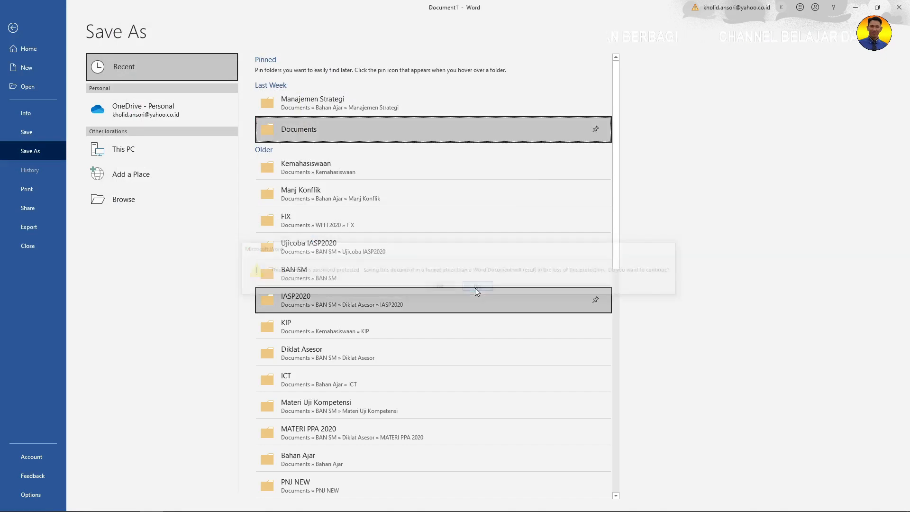
click(327, 130)
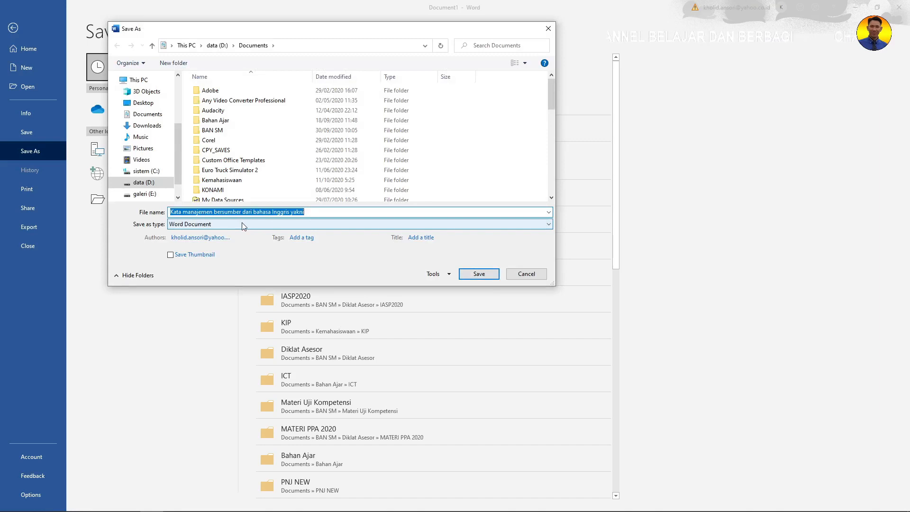
Trim the file name to 'Kata manajemen' and keep the format as Word Document.
click(216, 213)
drag(217, 213, 308, 213)
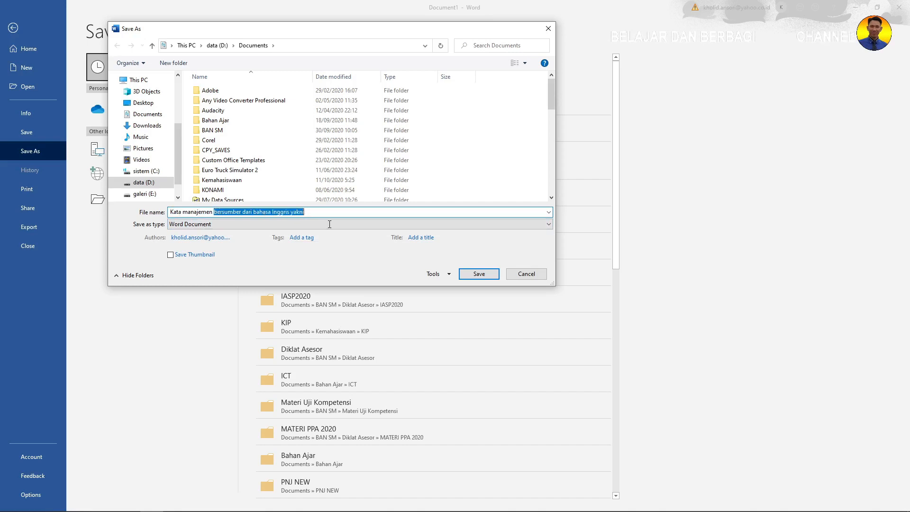
key(BackSpace)
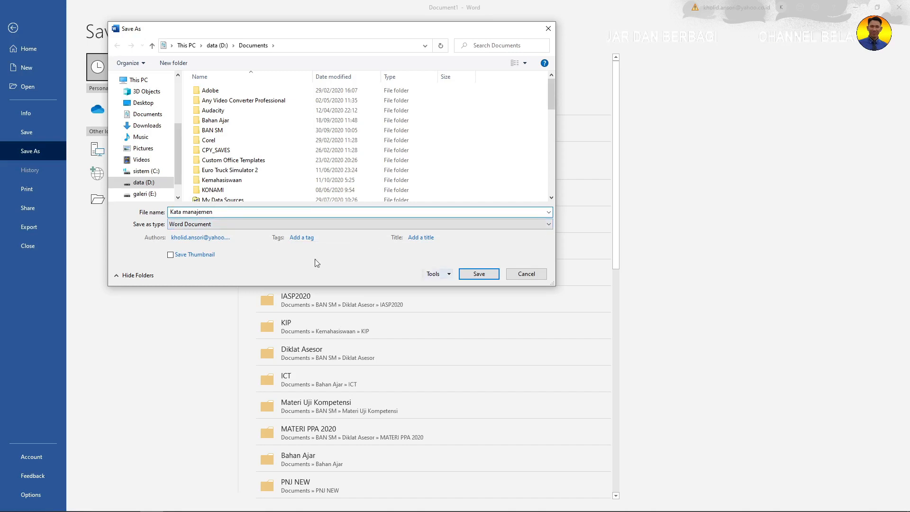
click(244, 229)
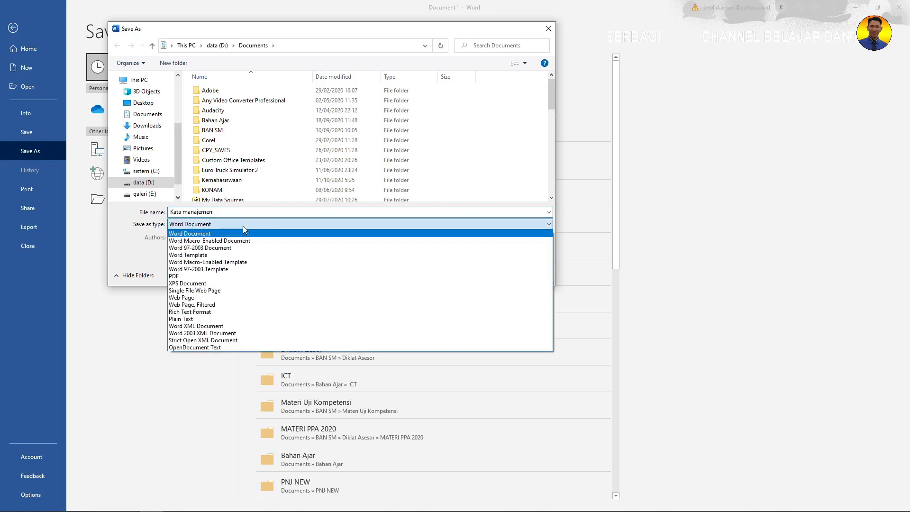
click(201, 312)
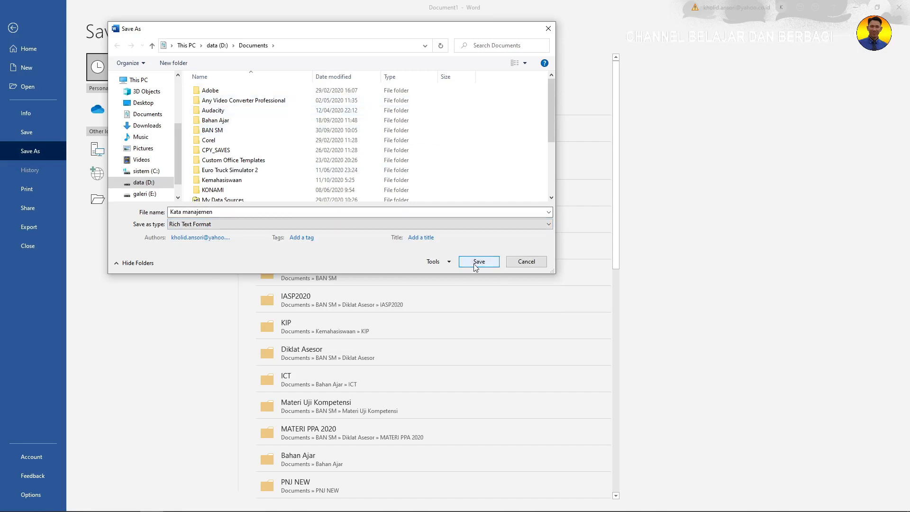
click(188, 228)
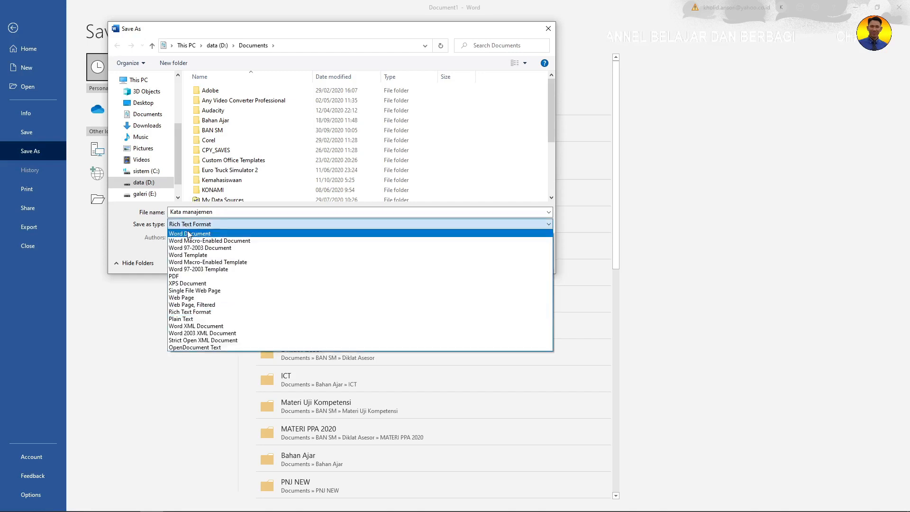
click(189, 233)
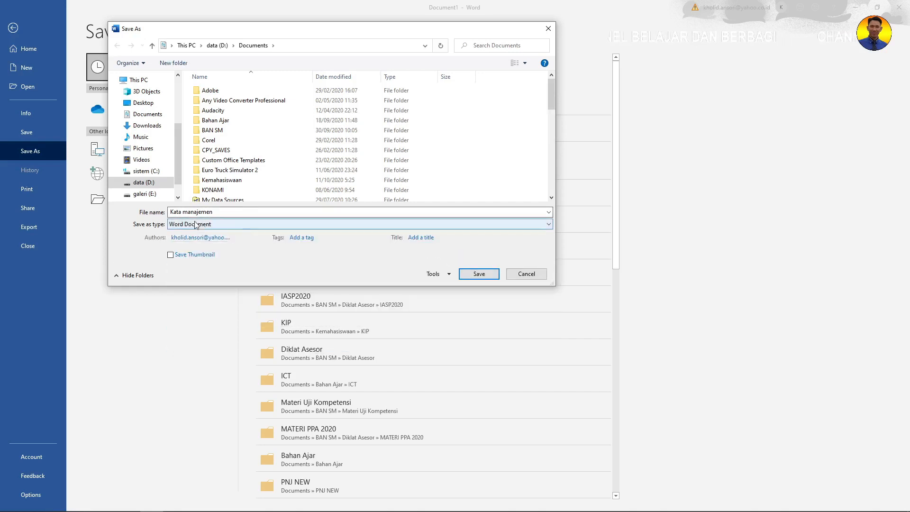
Replace the password to open in General Options and save the document as Kata manajemen.
click(449, 275)
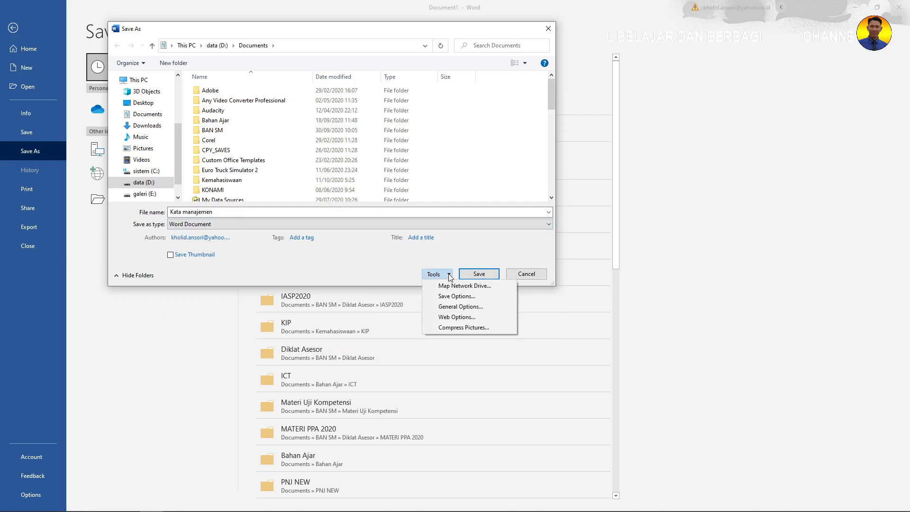
click(461, 306)
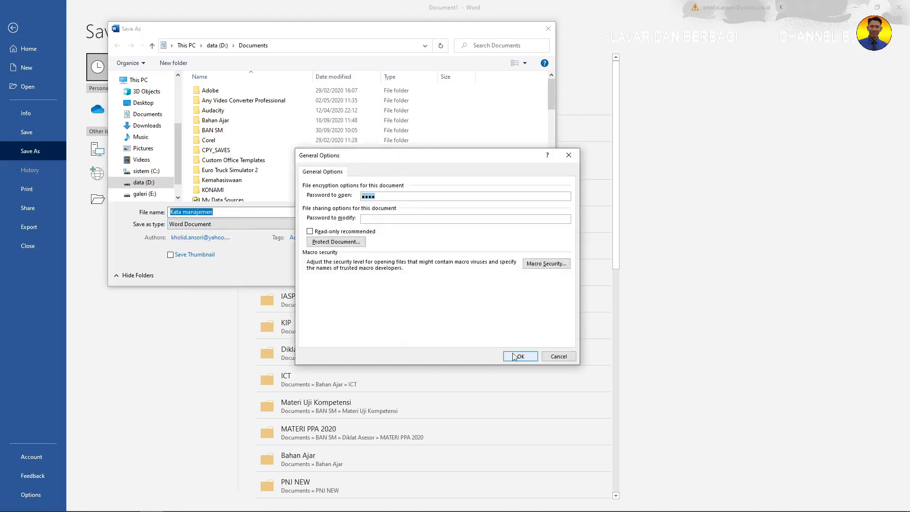
click(520, 357)
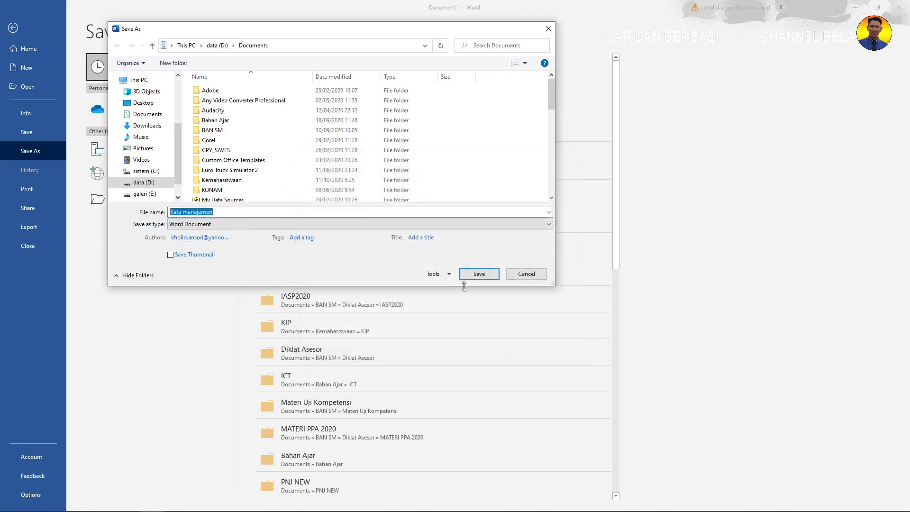
click(442, 275)
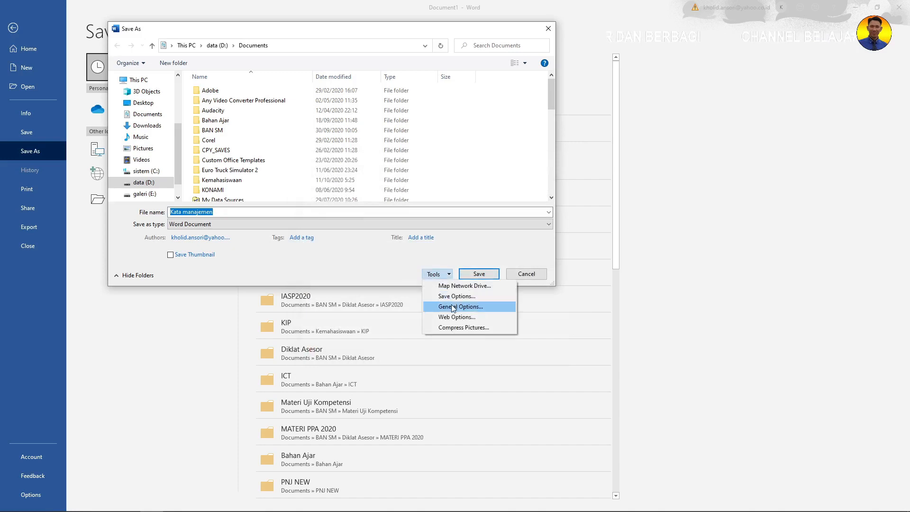
click(454, 307)
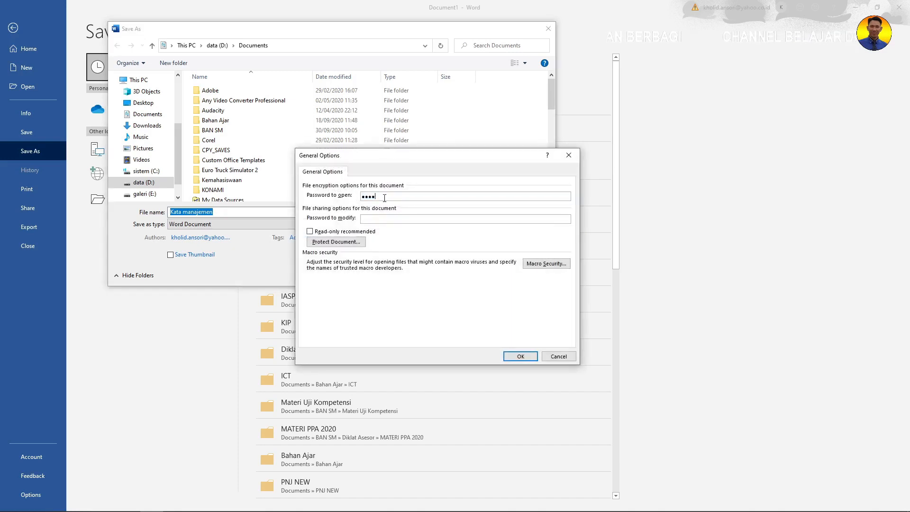
click(383, 197)
key(ctrl+a)
text(1234)
click(521, 357)
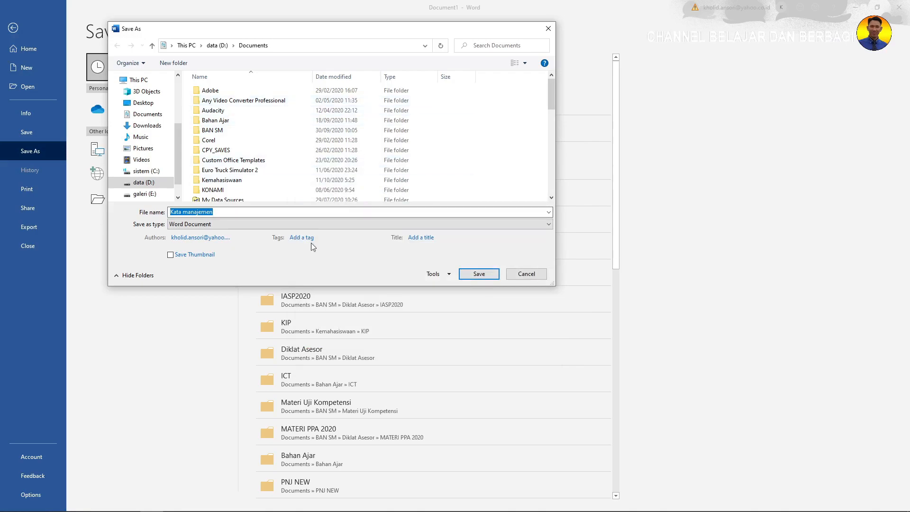
click(479, 274)
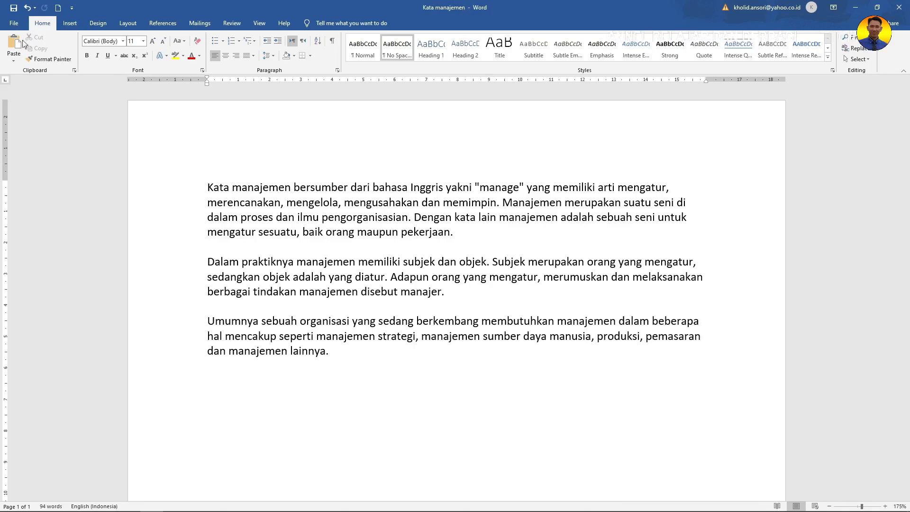
Close Kata manajemen and return to Word's start page listing recent documents.
click(13, 22)
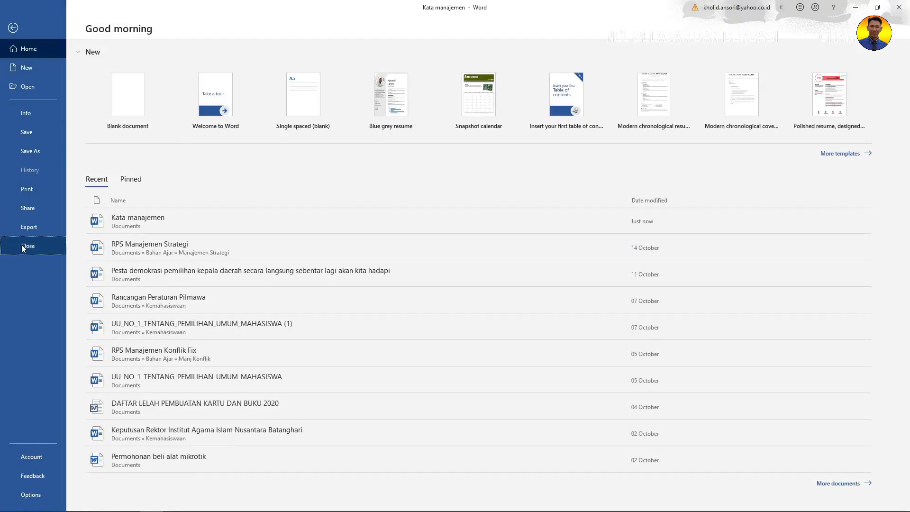
click(21, 244)
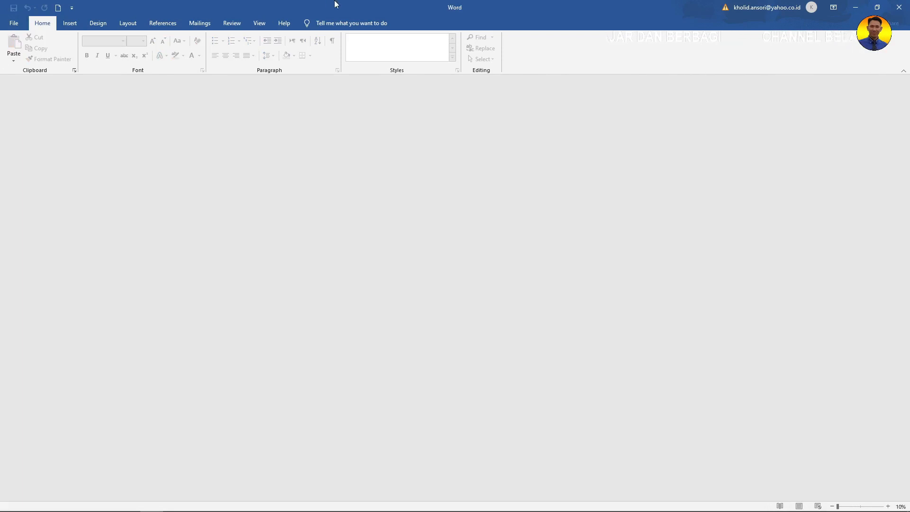
click(14, 23)
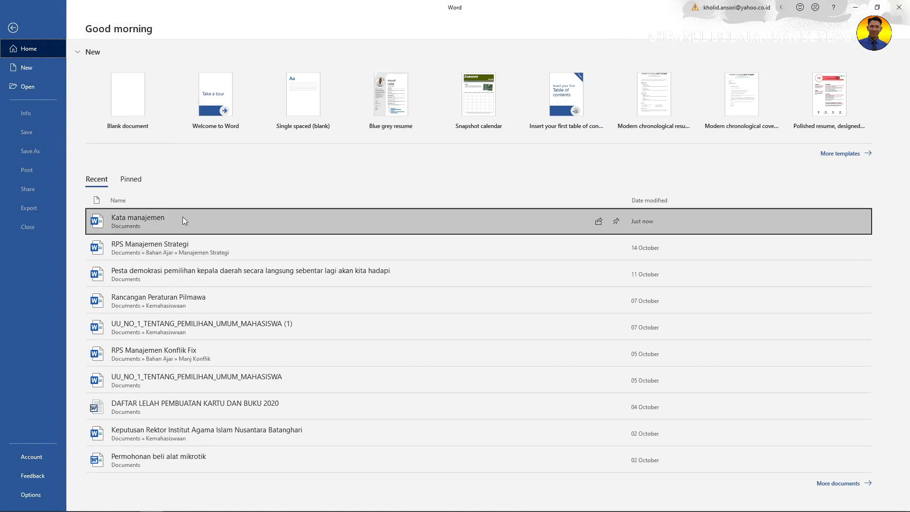
Try opening Kata manajemen from Recent with a wrong password and dismiss the error.
click(183, 218)
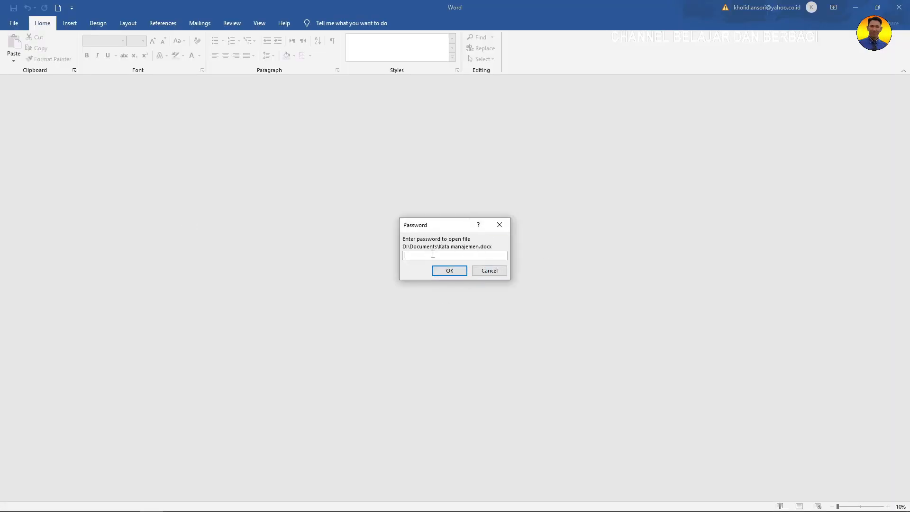
text(•••••••)
key(Return)
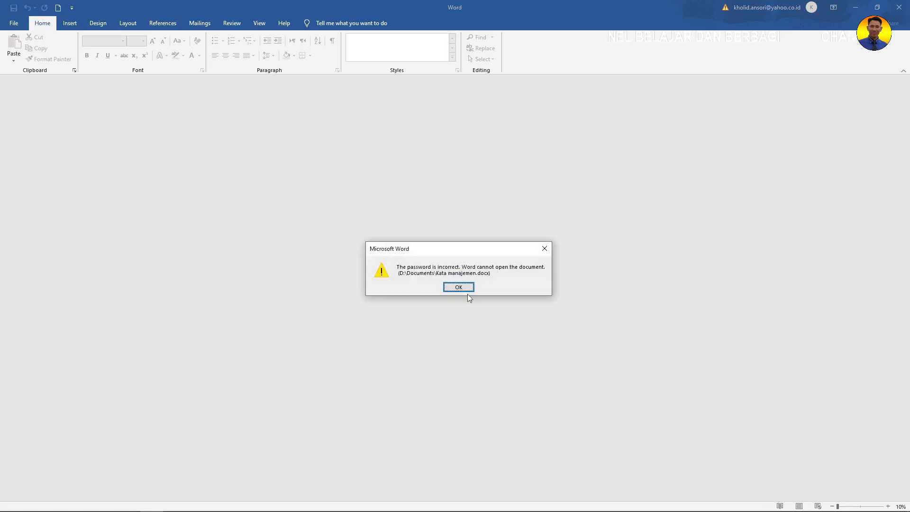
click(457, 287)
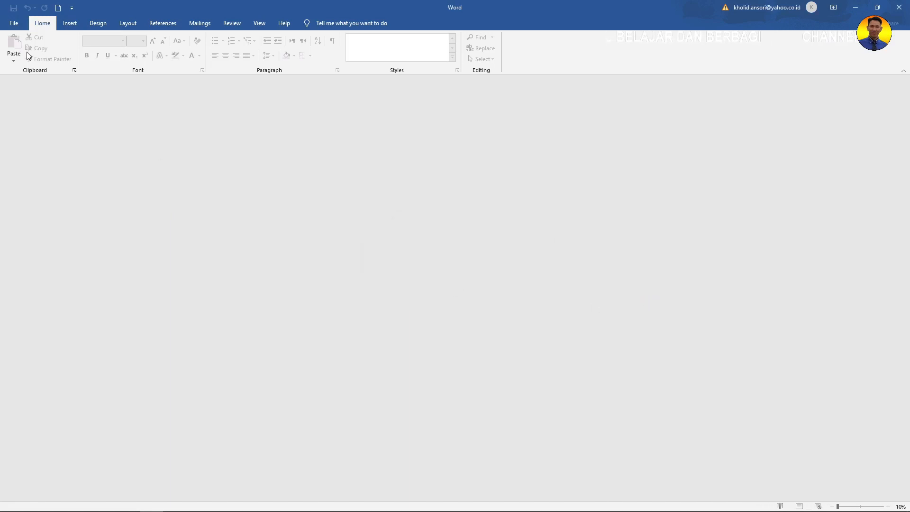
Reopen Kata manajemen from Recent and enter the correct password to open it.
click(14, 23)
click(143, 221)
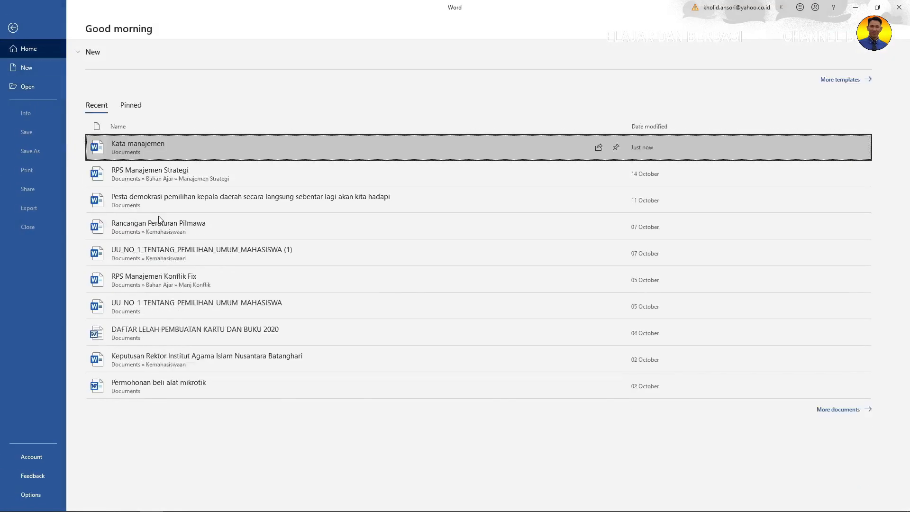
text(1234)
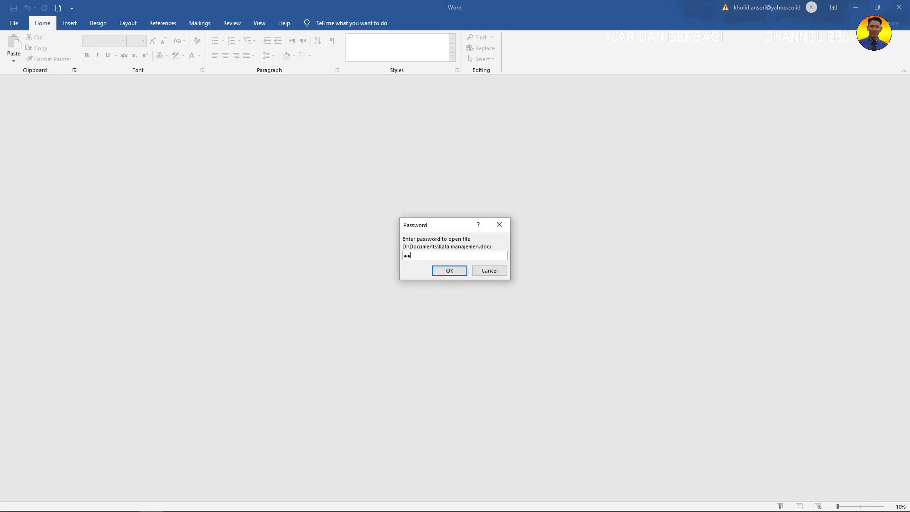
key(Return)
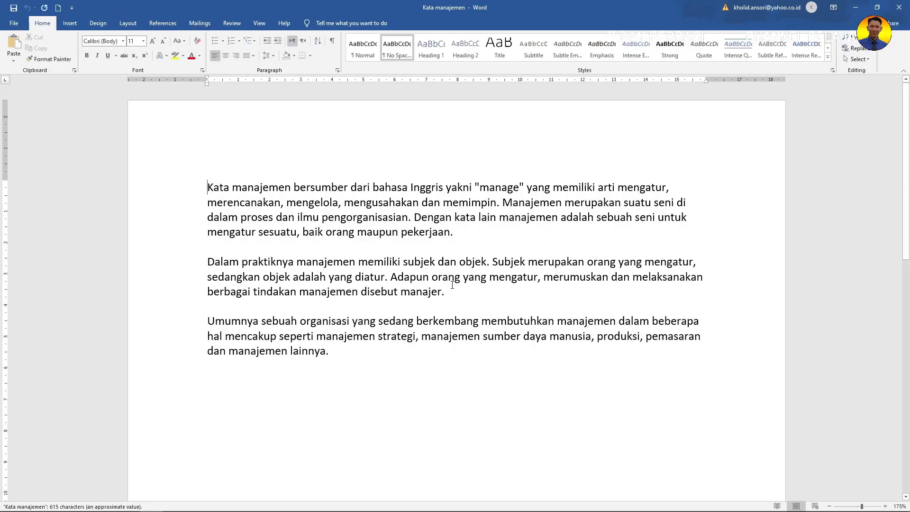